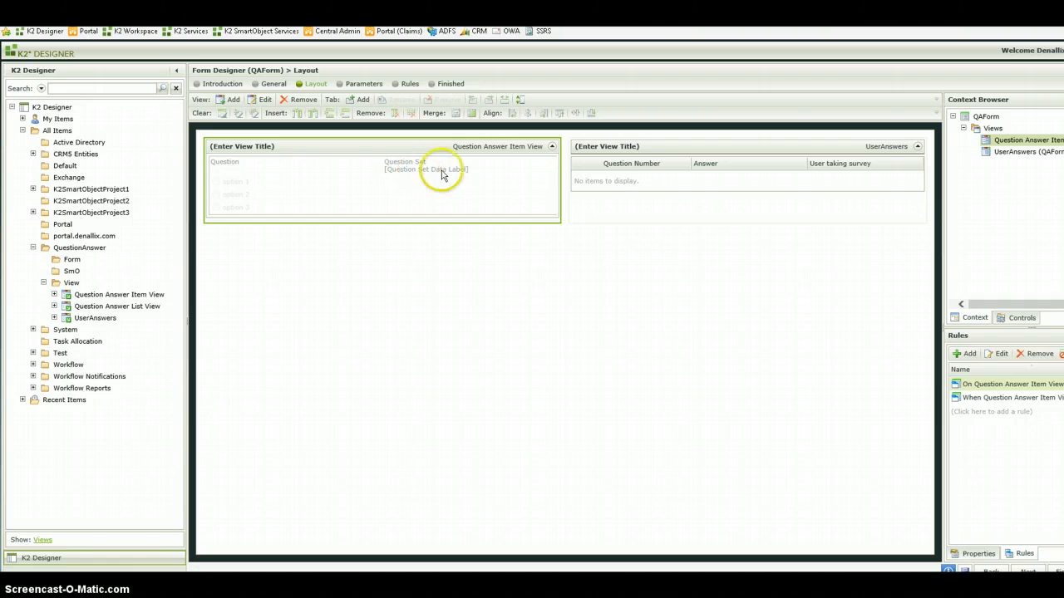
- Select the UserAnswers view in the QAForm layout, and run the form from its details page
left_click(636, 177)
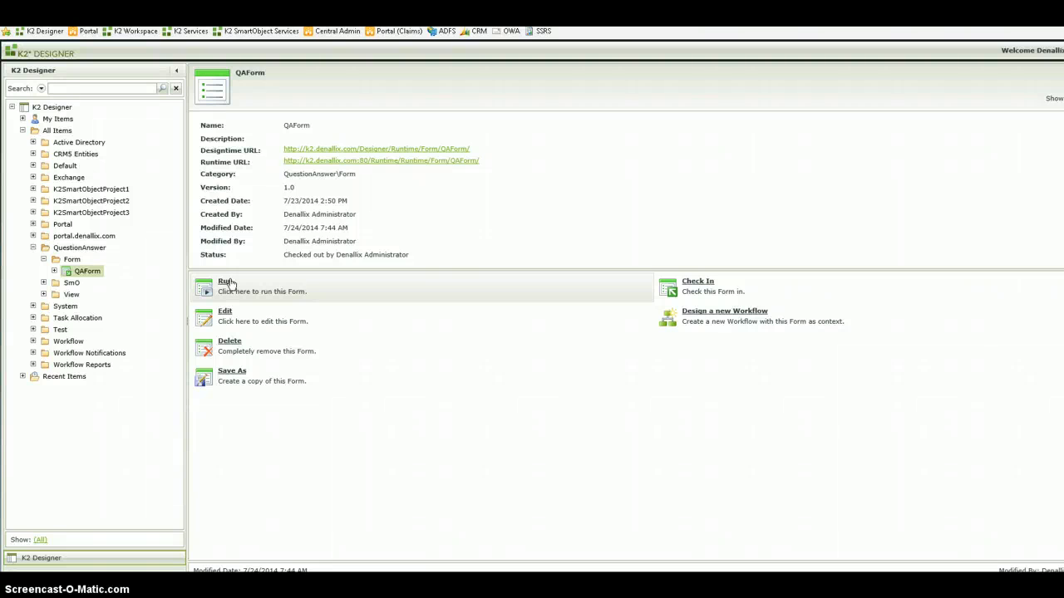
left_click(226, 282)
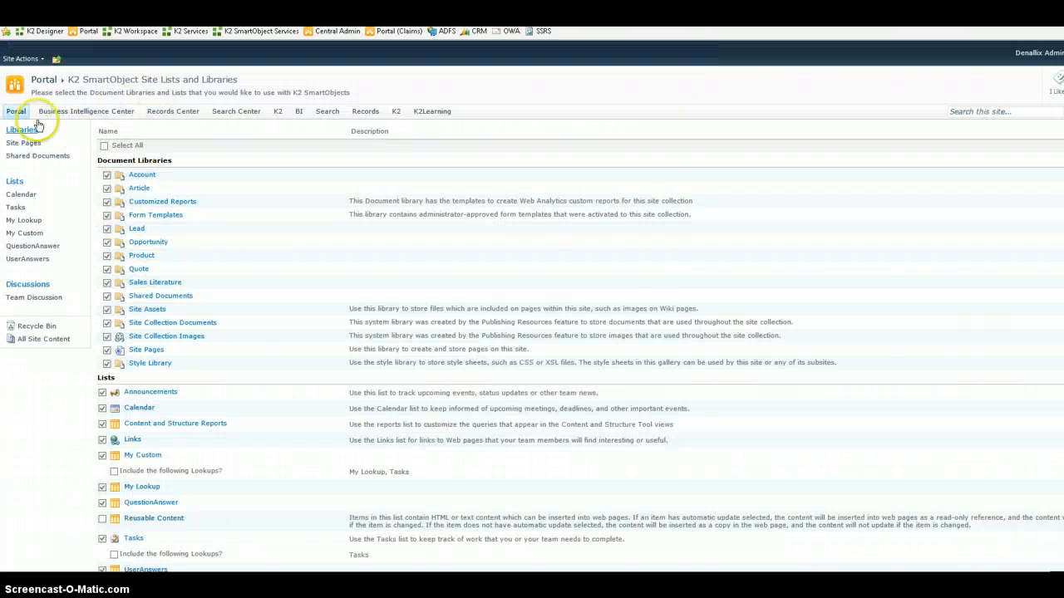
- View the UserAnswers list on the Portal site, and return to the running QAForm to answer question set 2
left_click(42, 263)
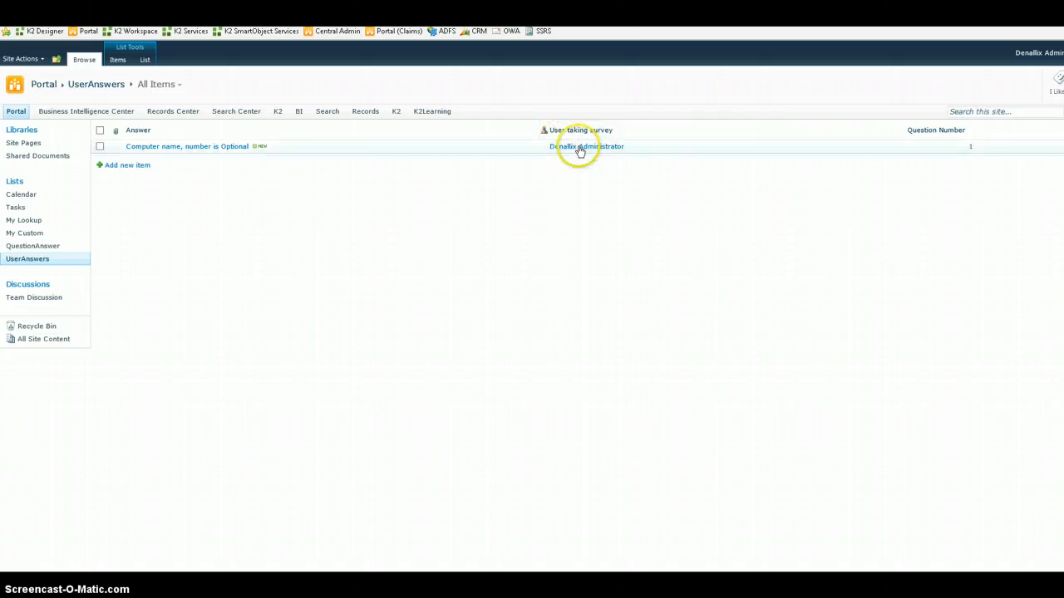
left_click(581, 15)
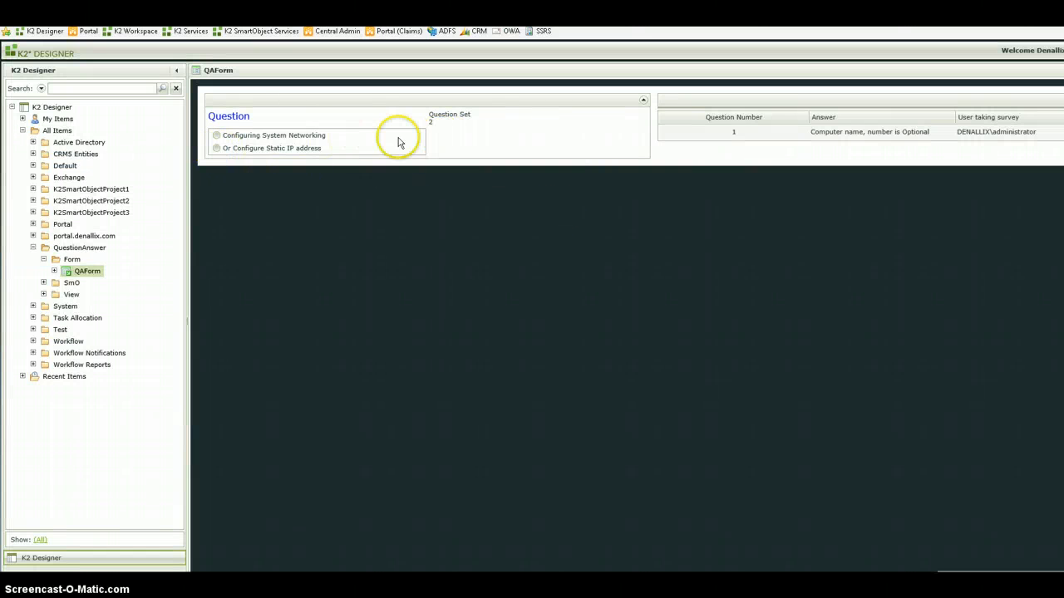
left_click(217, 149)
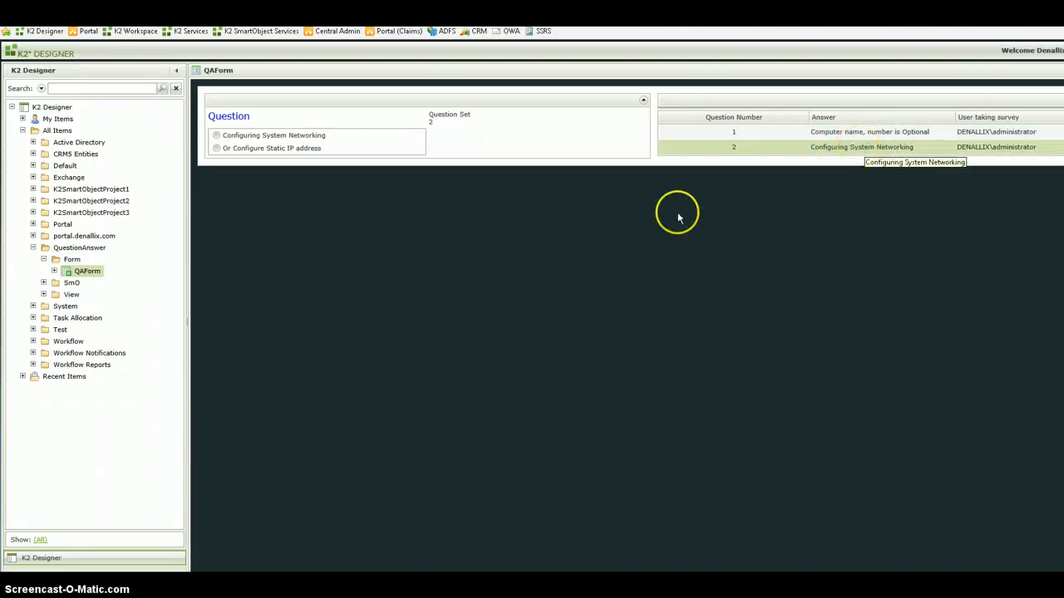
- Open the Question Answer Item View of the QuestionAnswer category in the View Designer
left_click(44, 295)
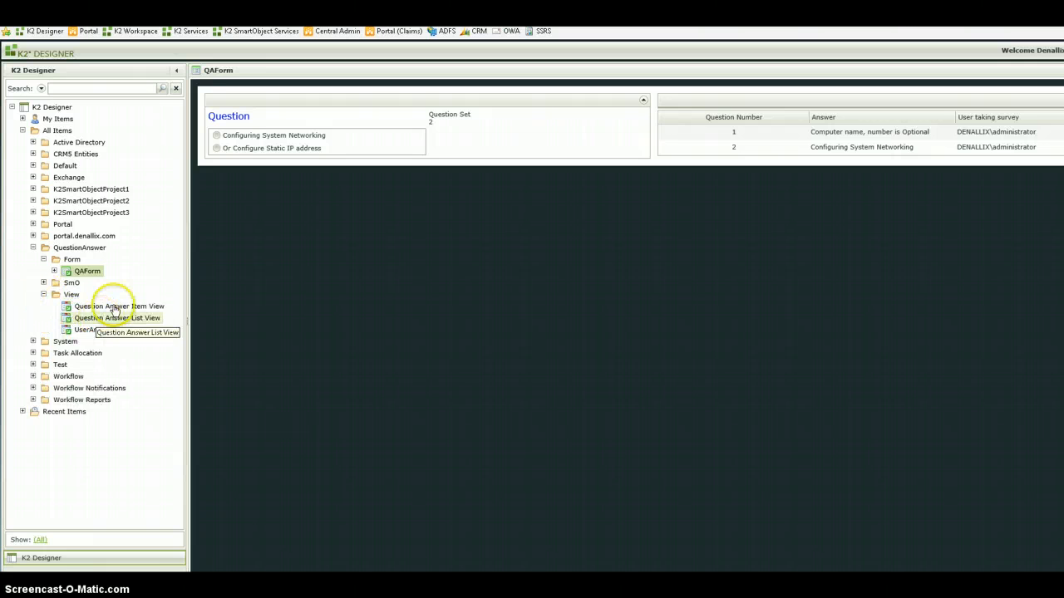
left_click(115, 307)
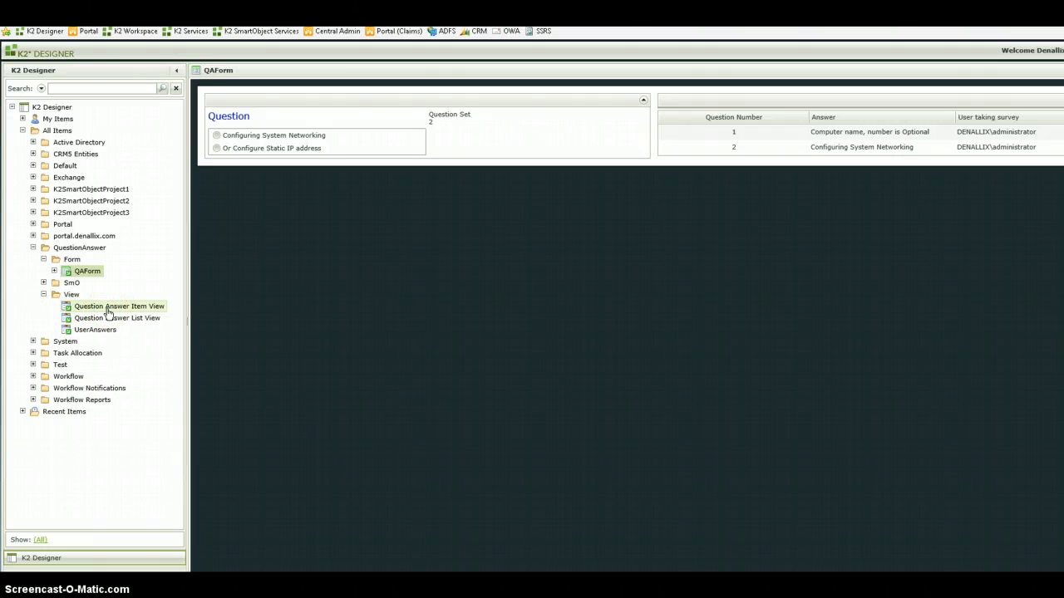
left_click(107, 310)
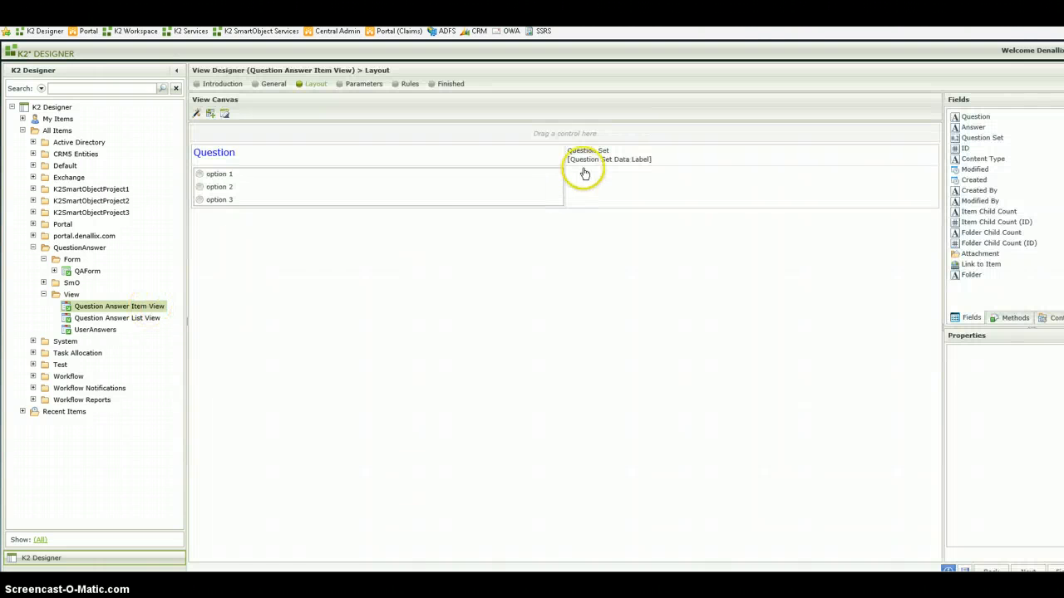
- Start a new expression for the Question Set Data Label control and add a Plus operator to it
left_click(587, 157)
left_click_drag(588, 159, 586, 162)
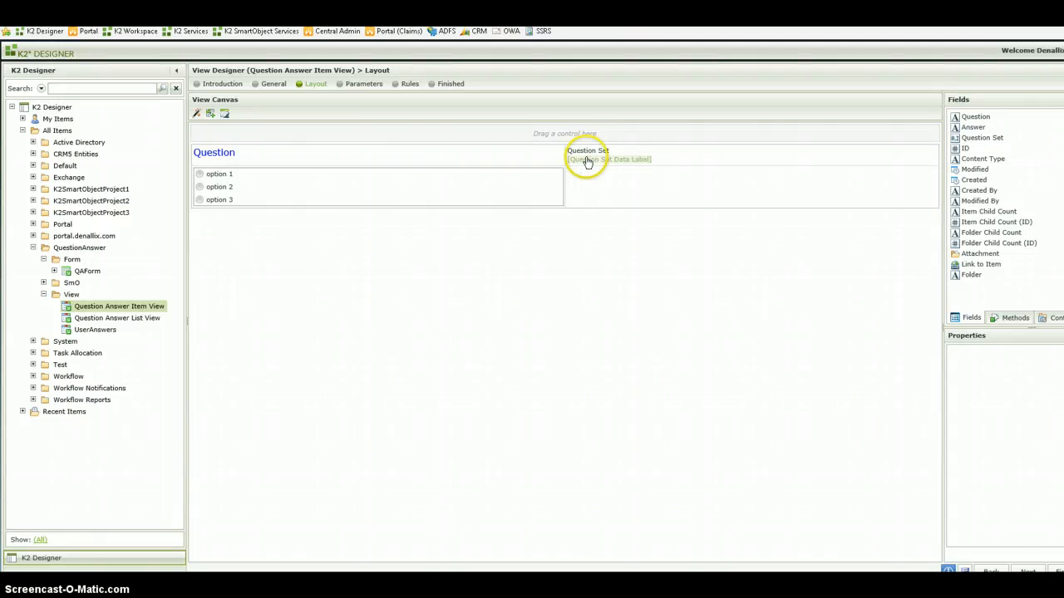
left_click(587, 160)
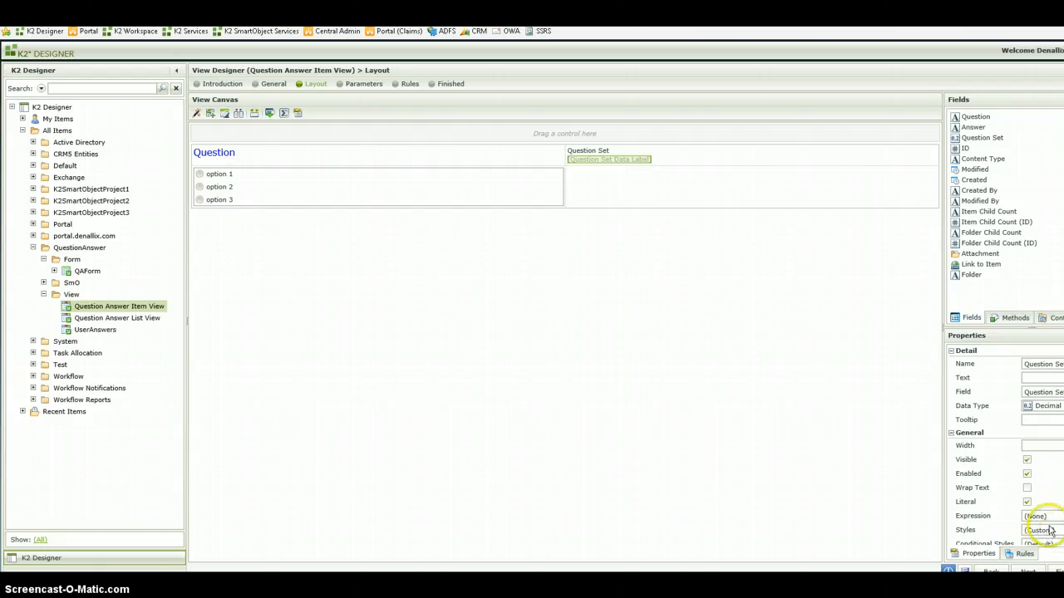
scroll(1048, 530, "down", 1)
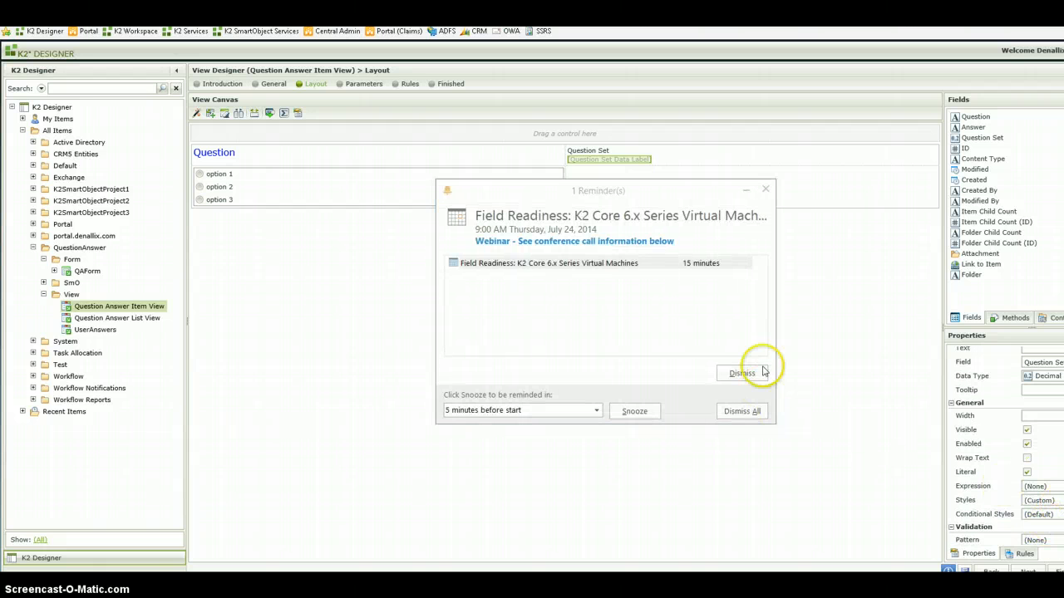
left_click(766, 190)
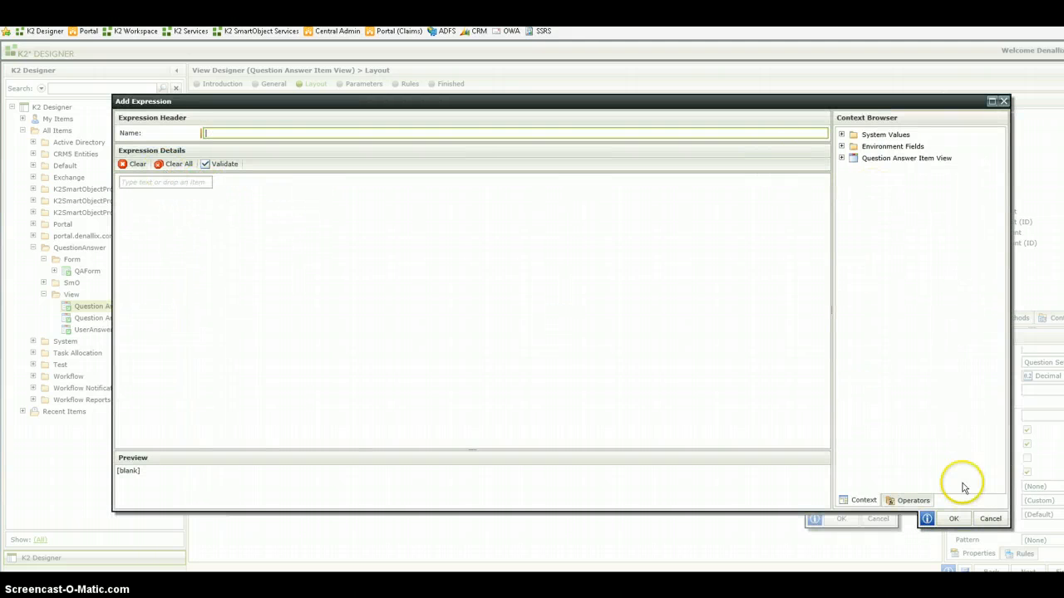
left_click(908, 500)
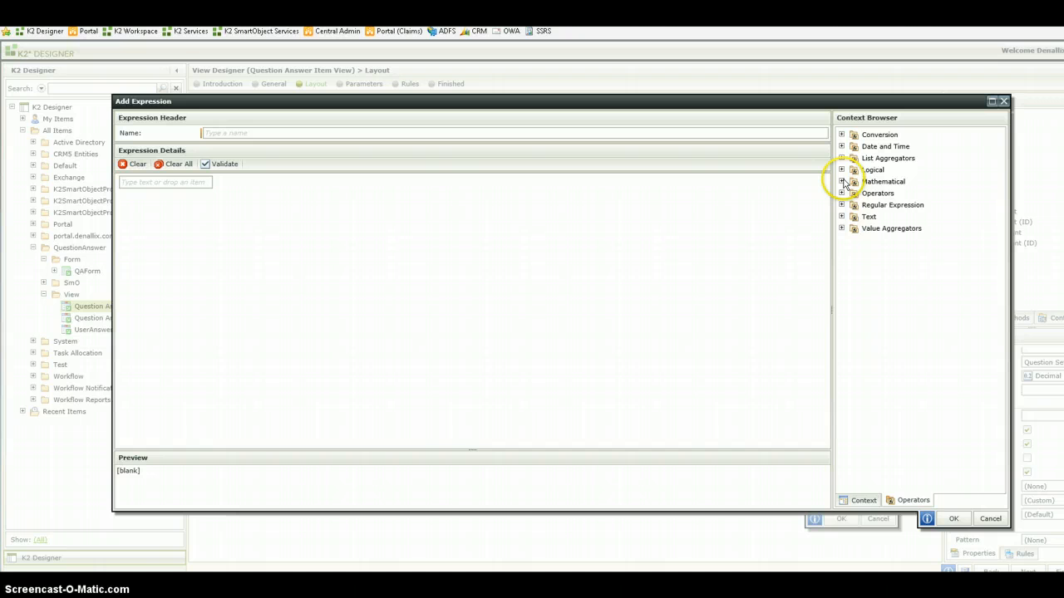
left_click(842, 182)
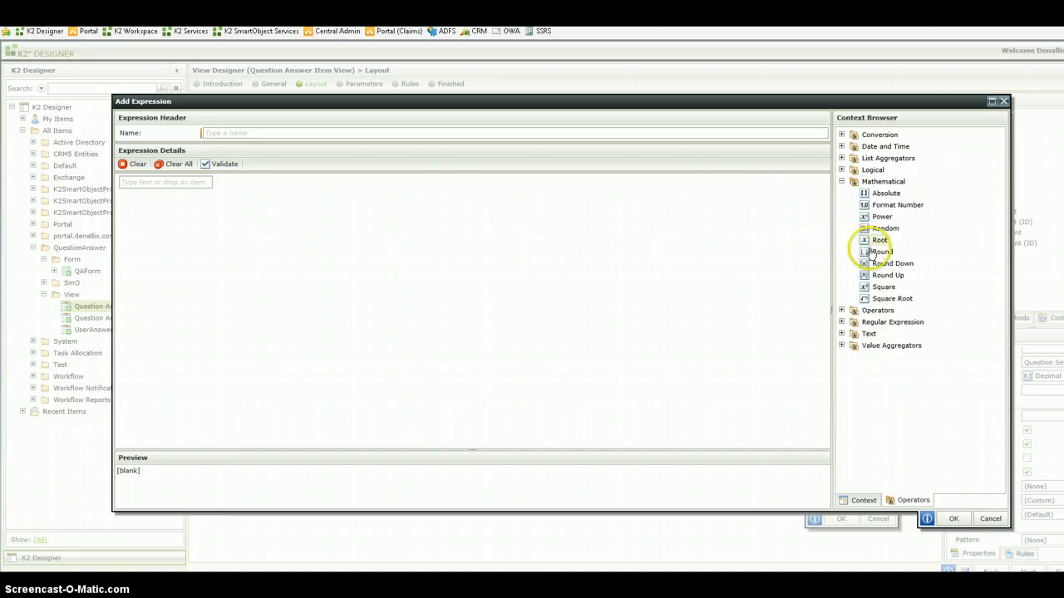
left_click(867, 194)
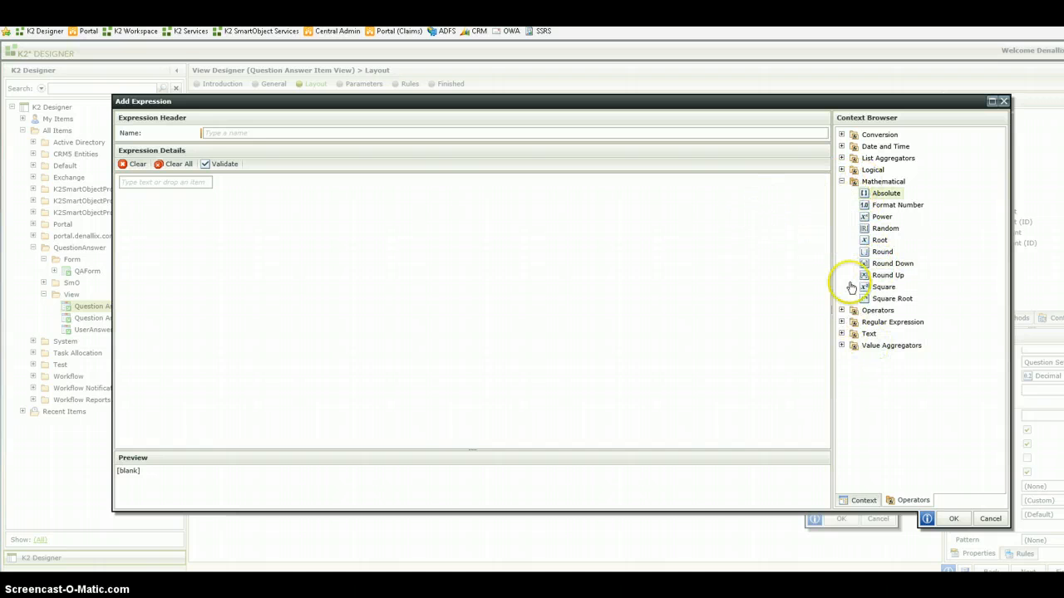
left_click(842, 310)
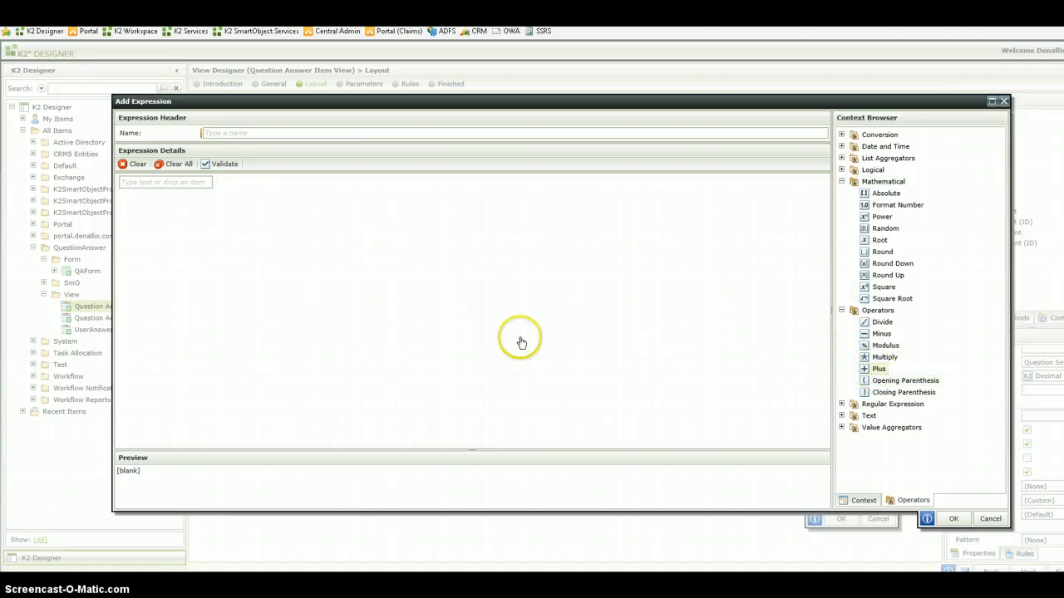
left_click_drag(520, 341, 283, 201)
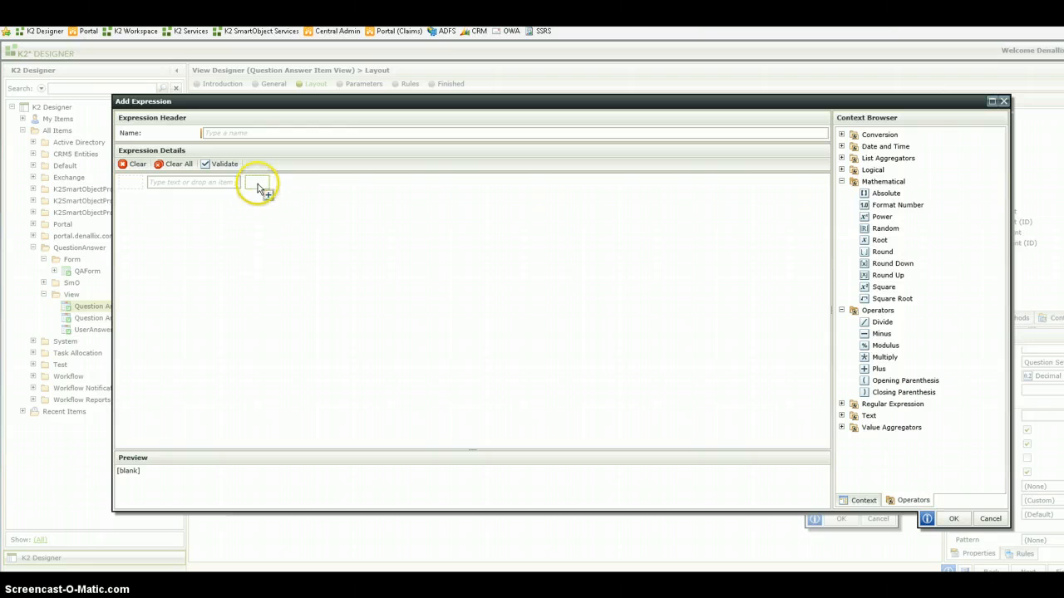
left_click_drag(258, 185, 268, 194)
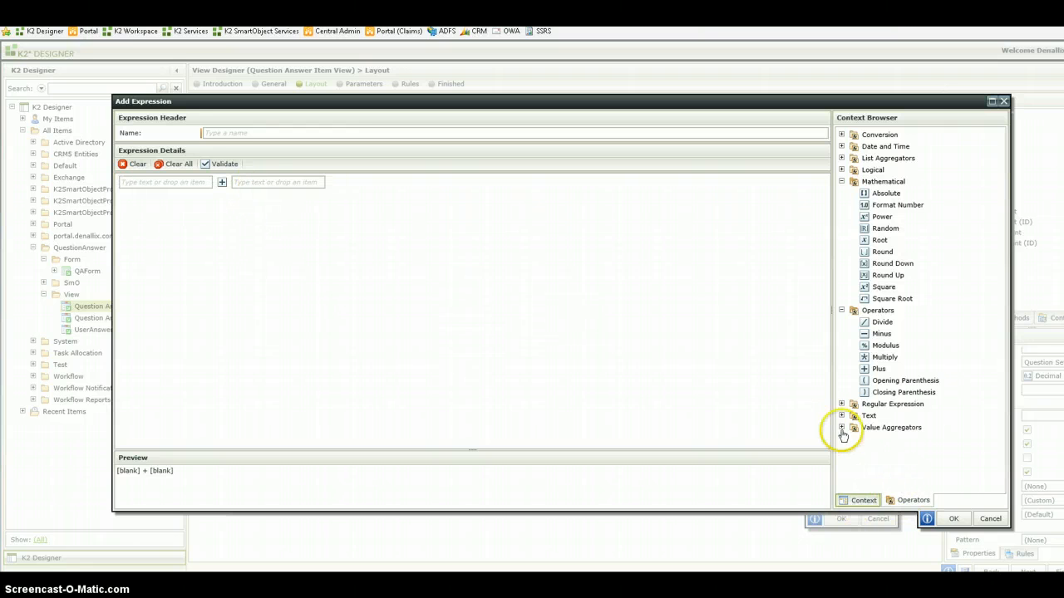
- Browse the view's controls for the expression, enter 1 as the second operand, and cancel the expression
left_click(857, 500)
left_click(842, 158)
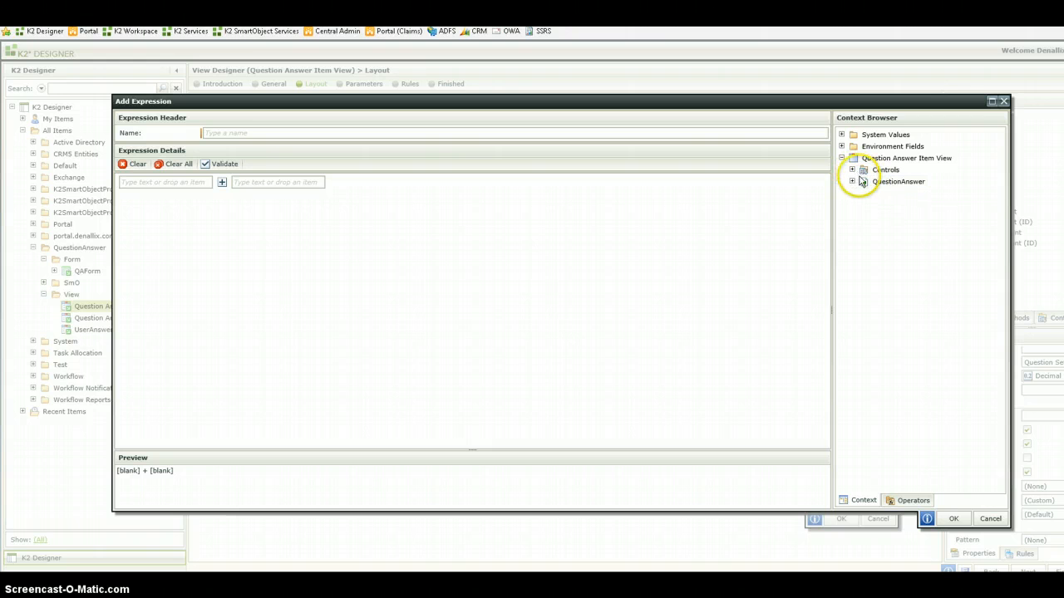
left_click(852, 170)
left_click_drag(873, 204, 888, 212)
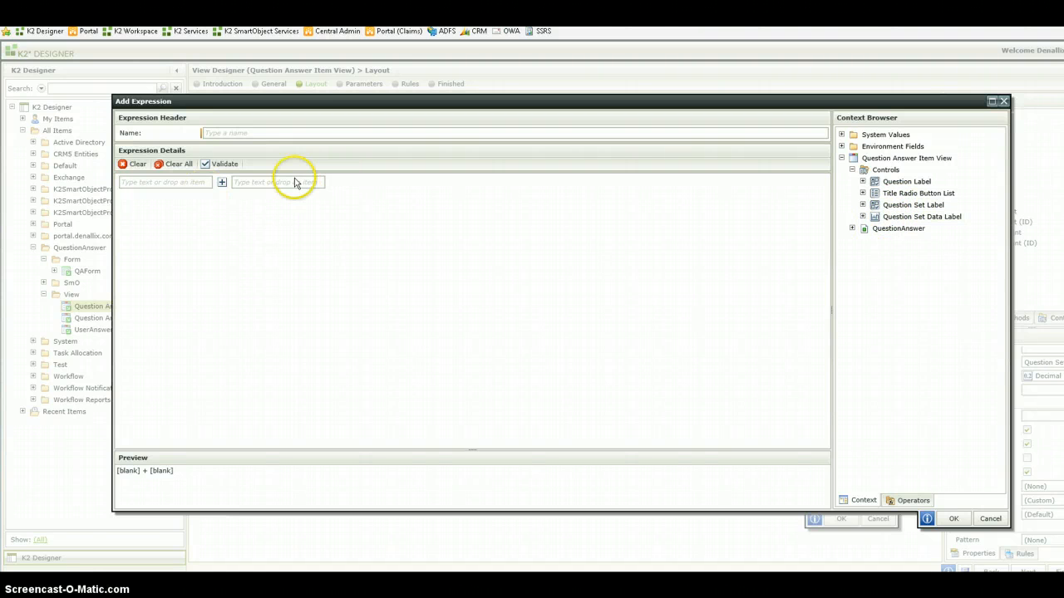
left_click(265, 184)
type("1")
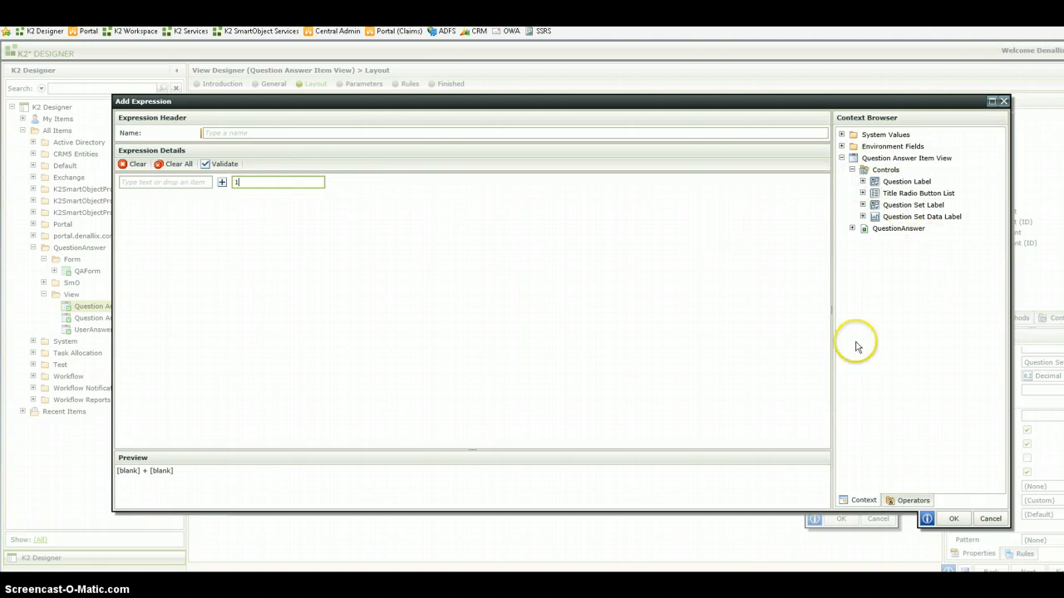
left_click(993, 519)
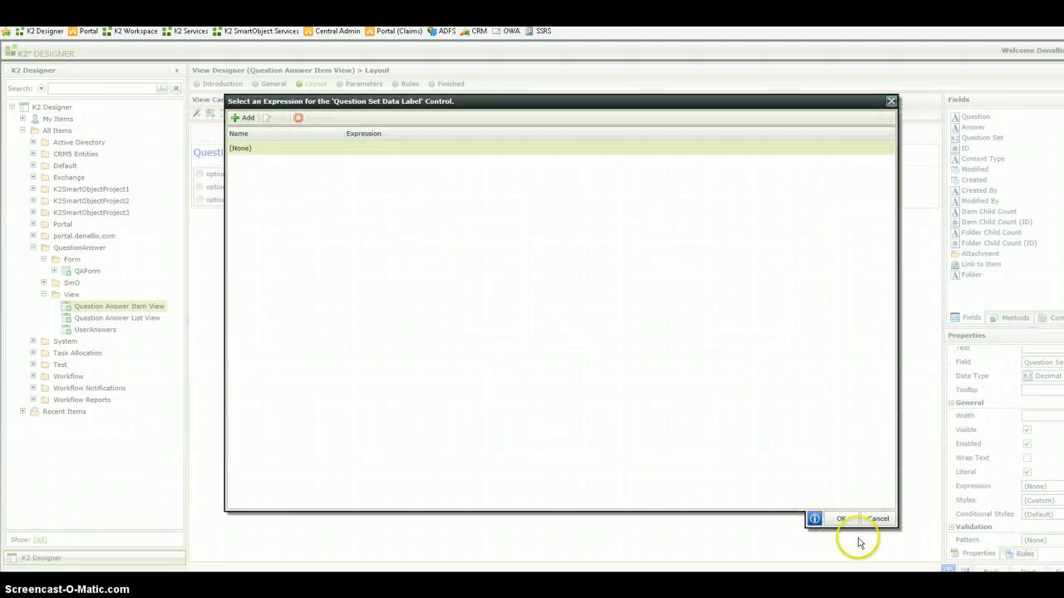
left_click(886, 519)
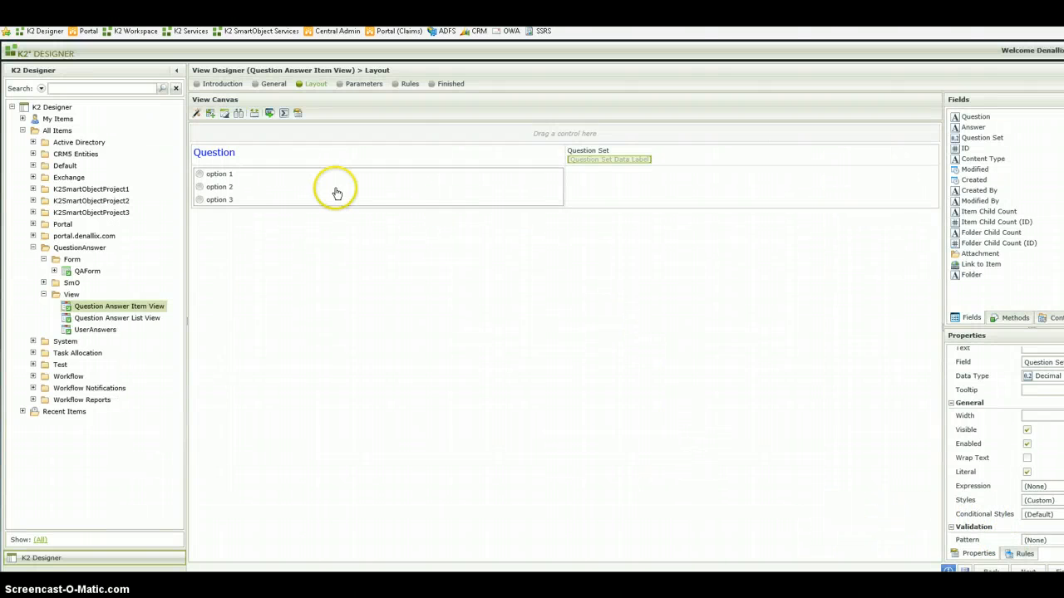
- Set the value of the Title Radio Button List's data source to Question, and inspect its item display configuration
left_click(235, 201)
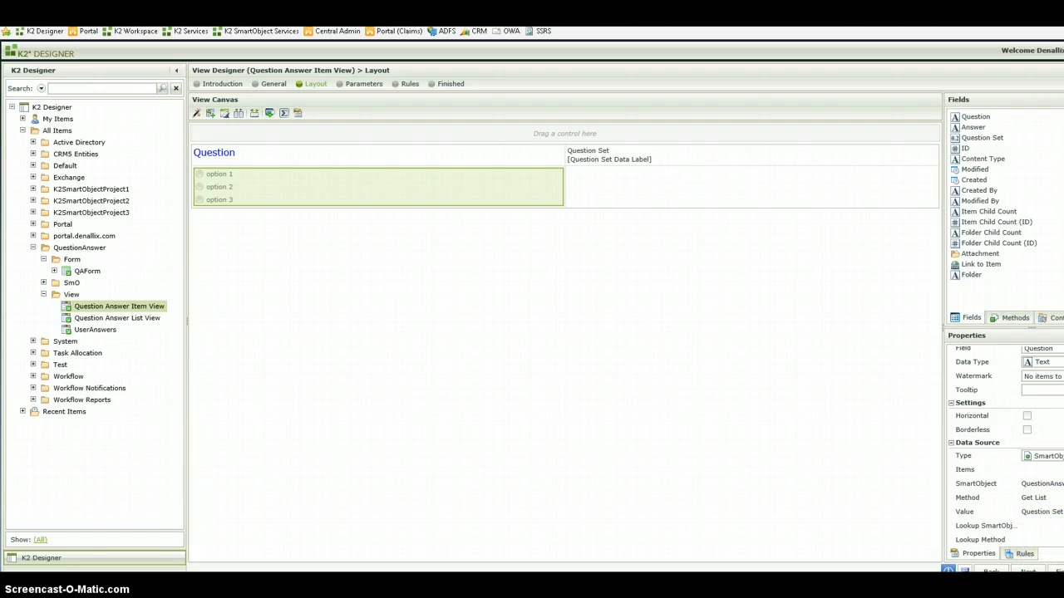
left_click(1052, 457)
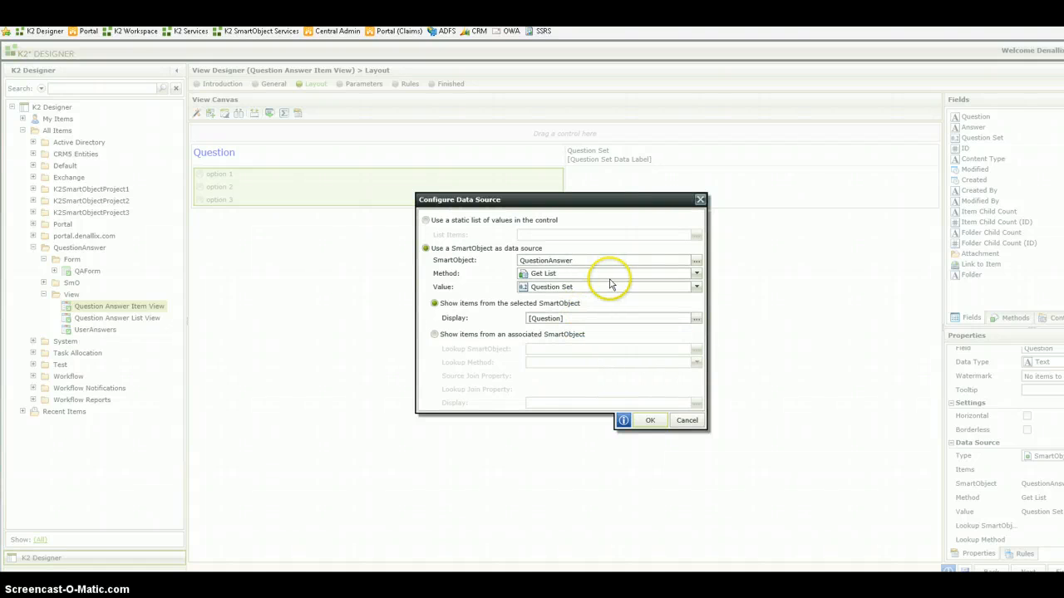
left_click(696, 287)
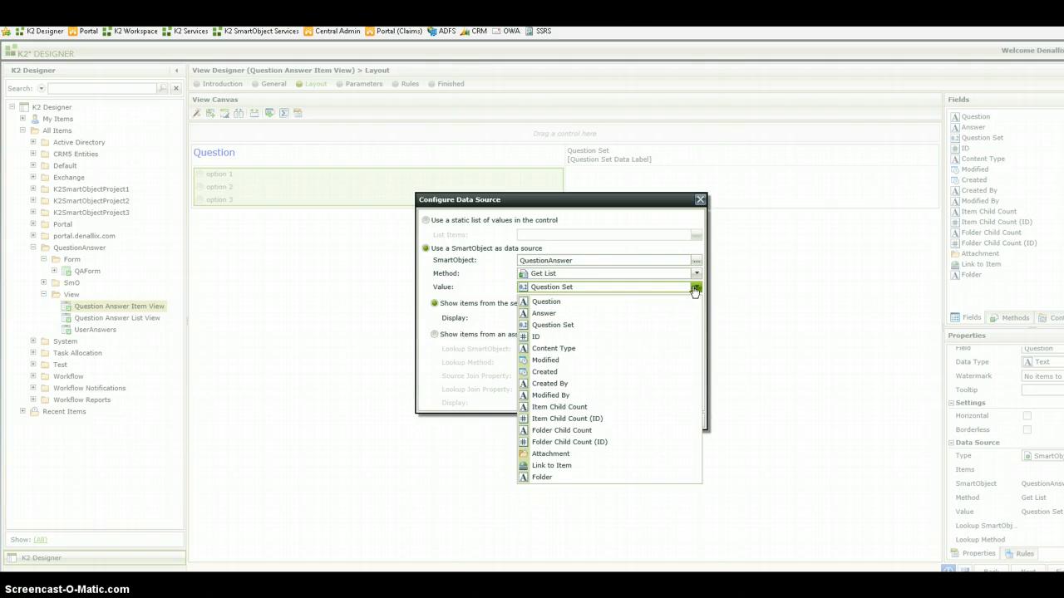
left_click(661, 303)
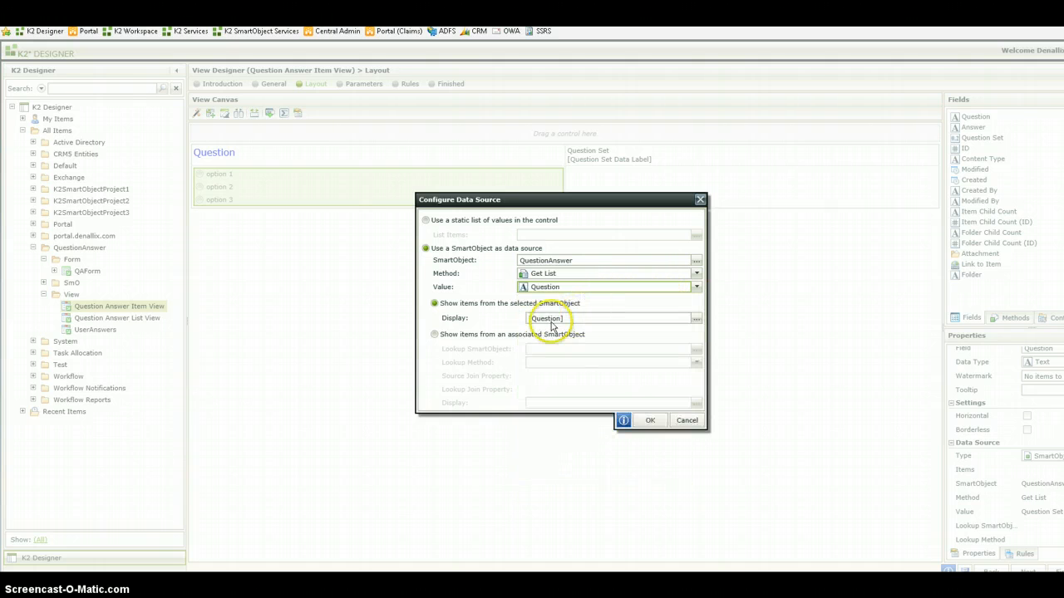
left_click(698, 321)
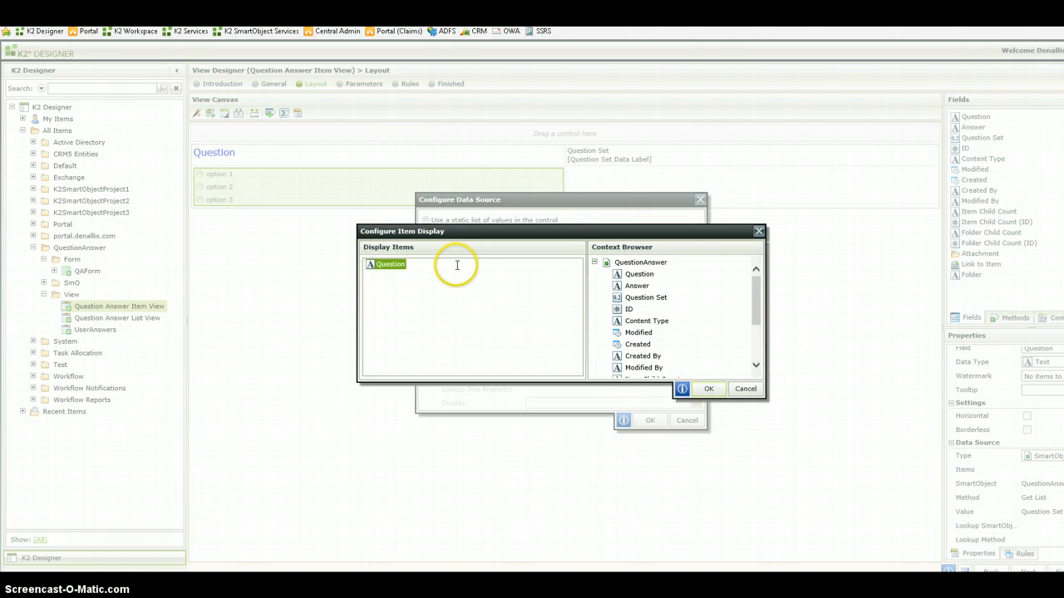
left_click(739, 389)
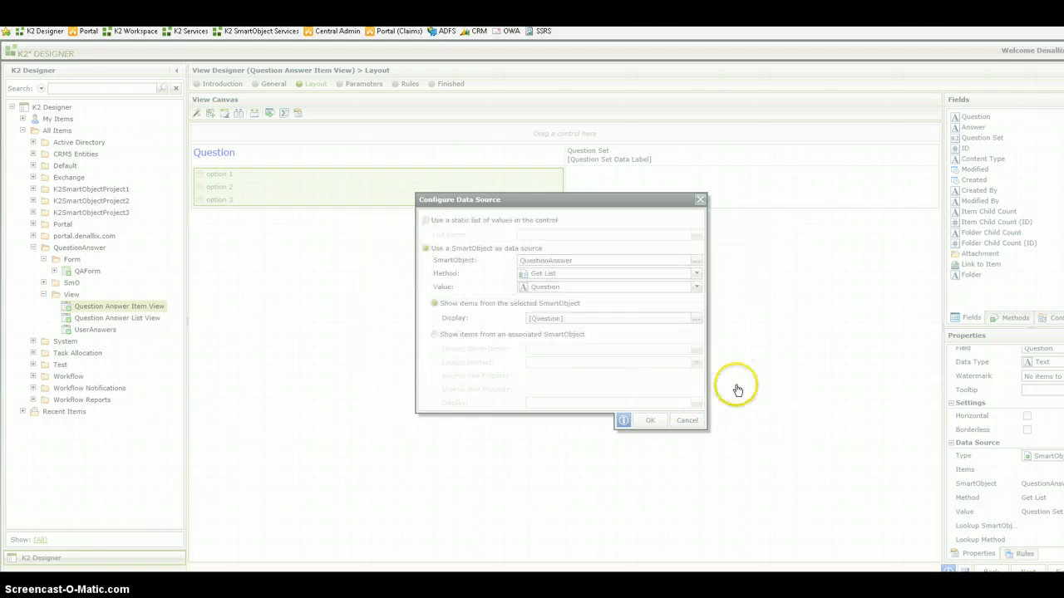
- Set the radio button list's data source value to Question Set and apply the configuration
left_click(697, 287)
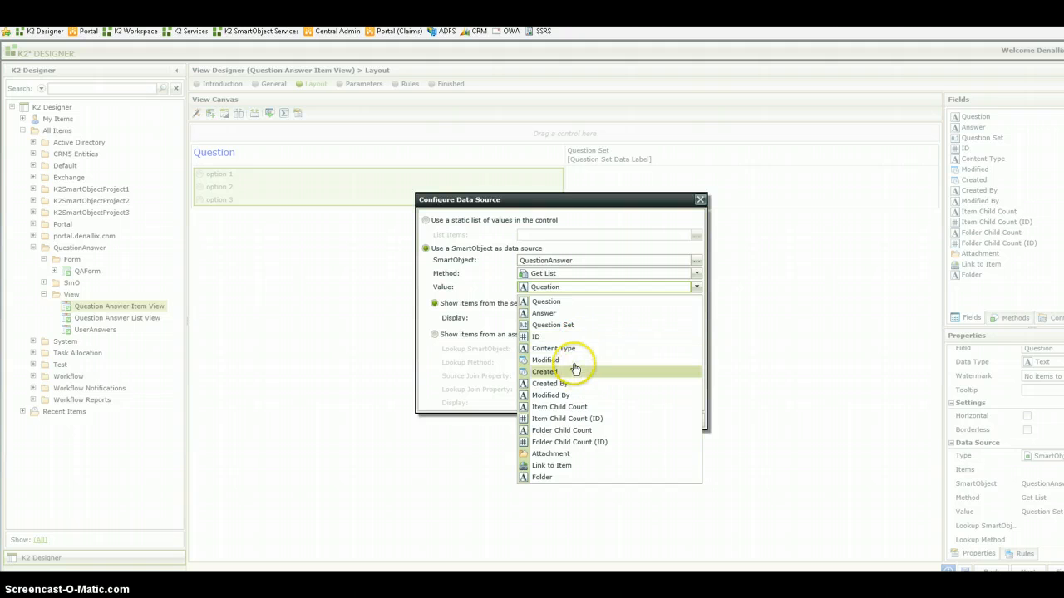
left_click(577, 331)
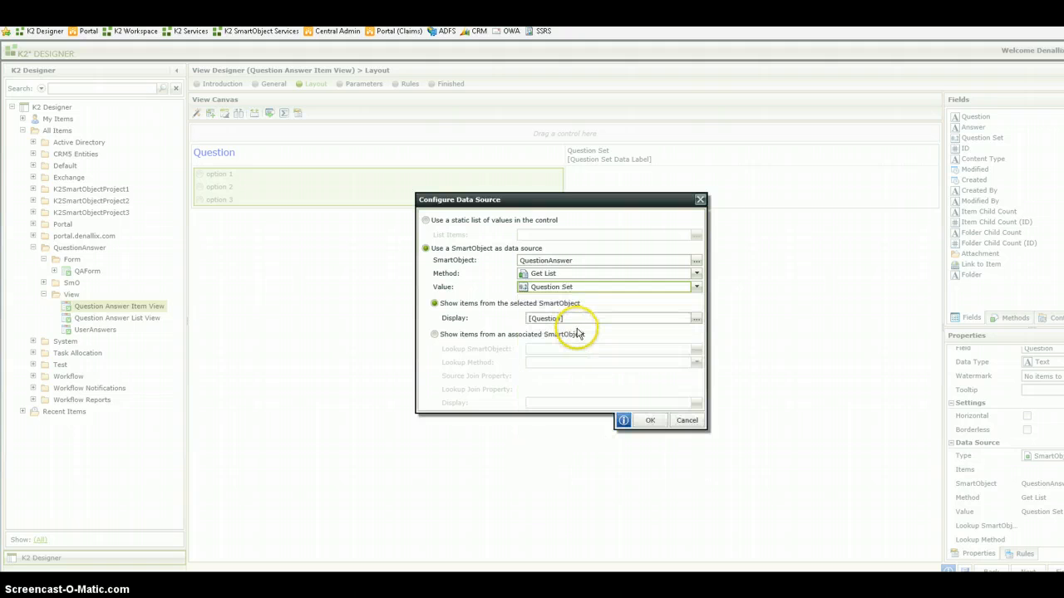
left_click(649, 420)
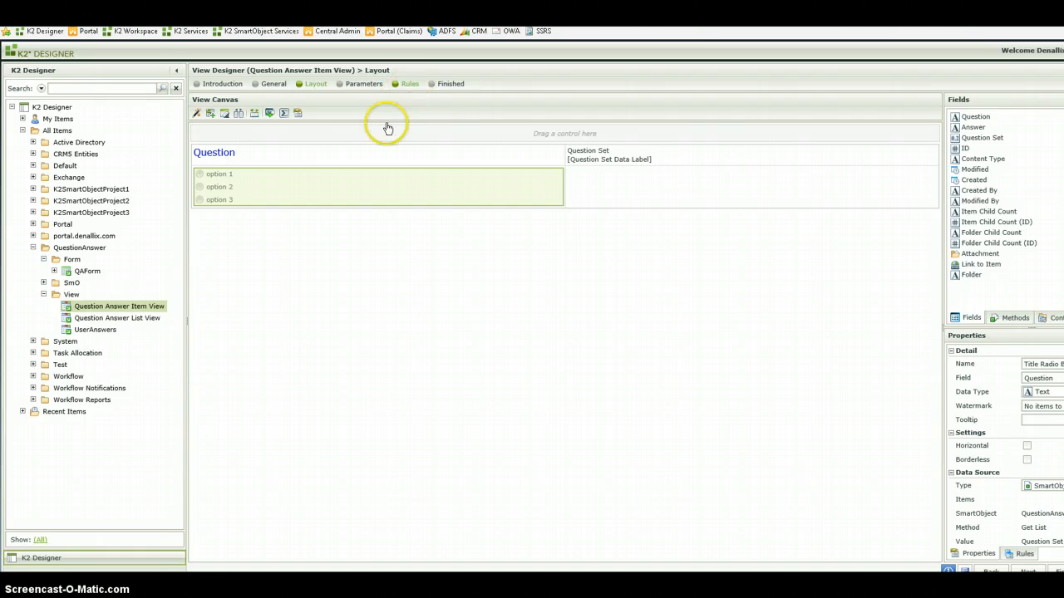
- Open the view's Initialize rule and inspect the input mappings that populate the Title Radio Button List
left_click(408, 86)
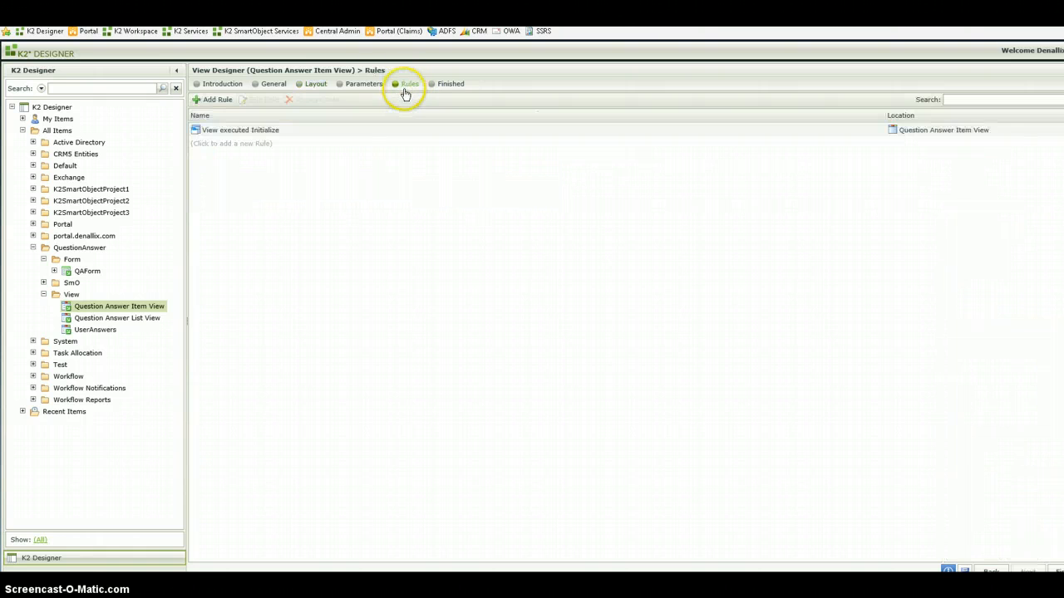
double_click(342, 131)
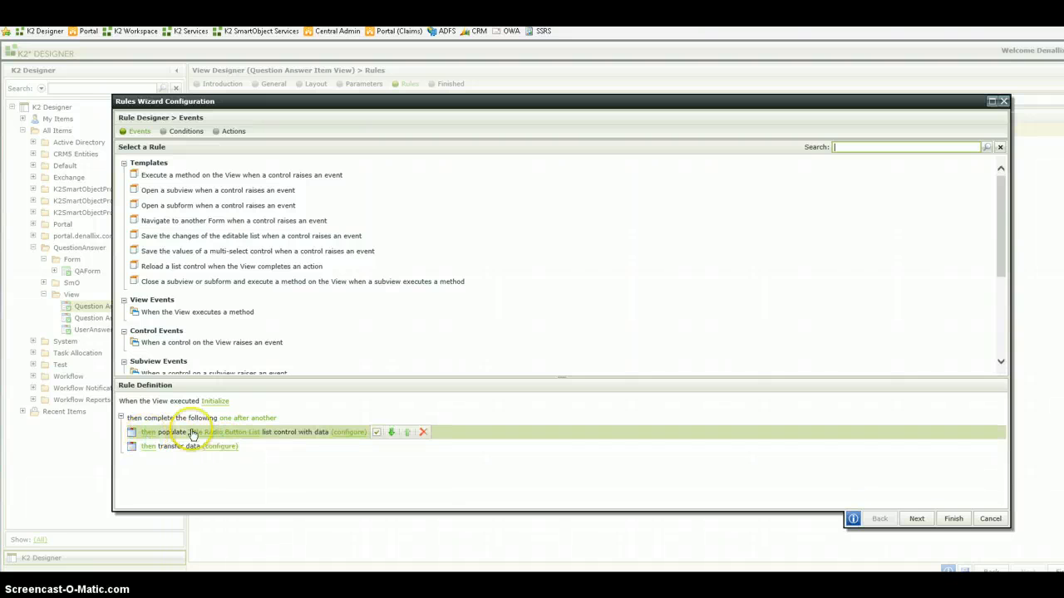
left_click(347, 433)
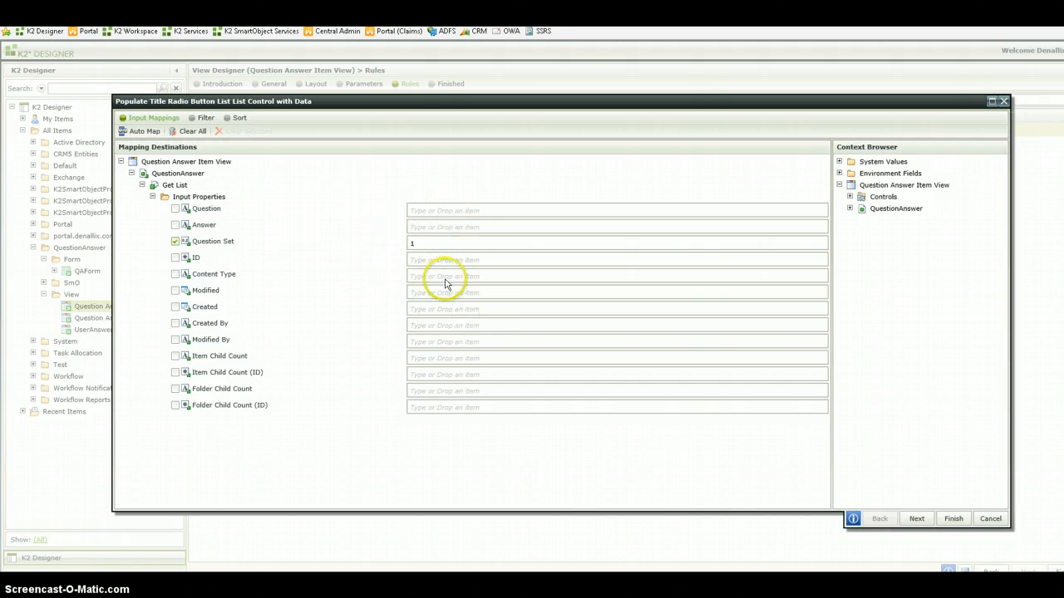
- Close the input mappings and the Initialize rule without saving, and return to the layout of the Question Answer Item View
left_click(989, 517)
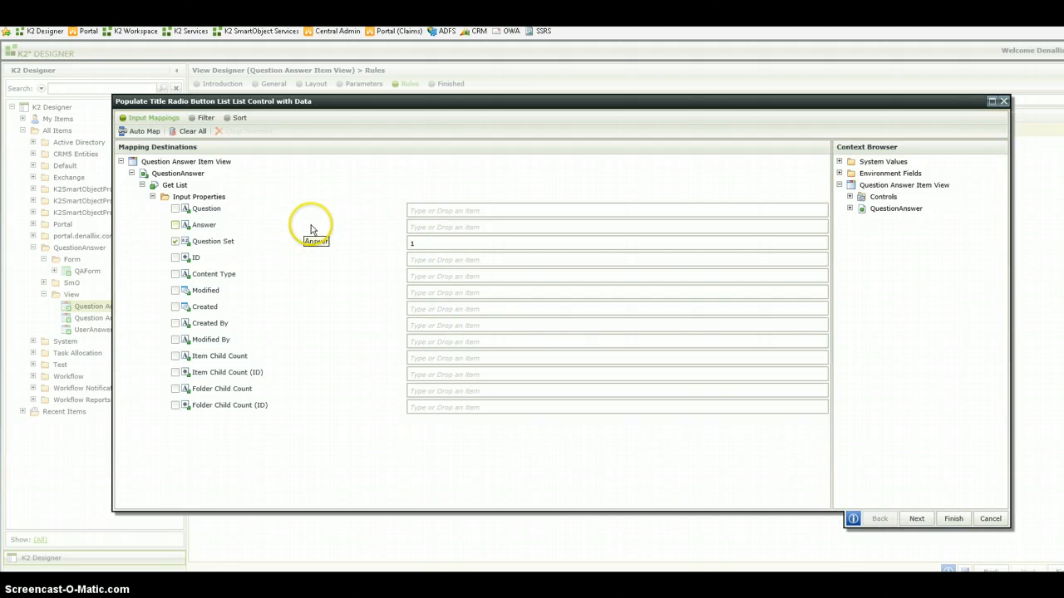
left_click(989, 519)
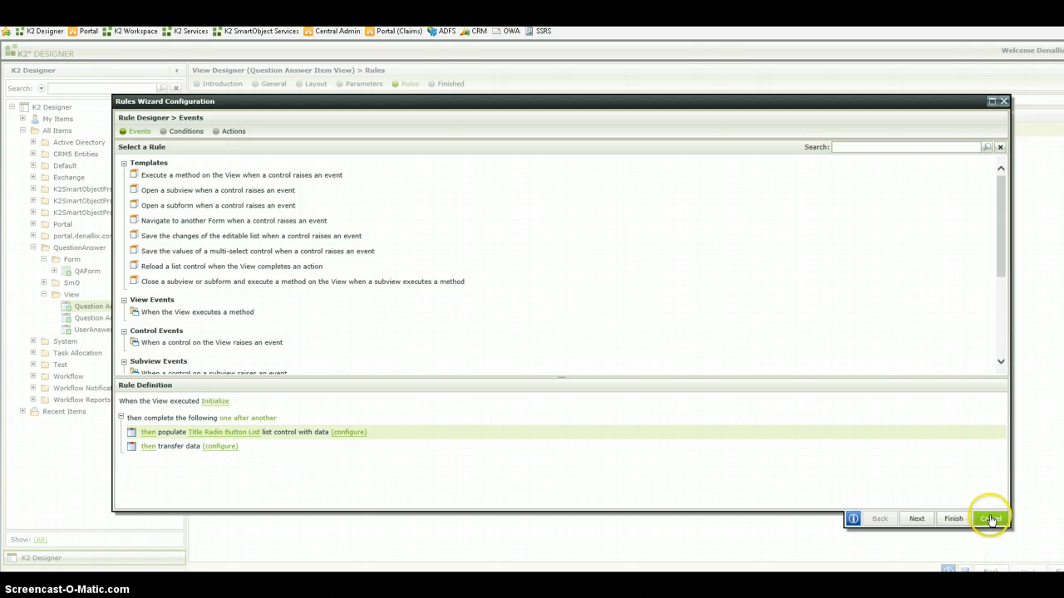
left_click(989, 519)
left_click(621, 348)
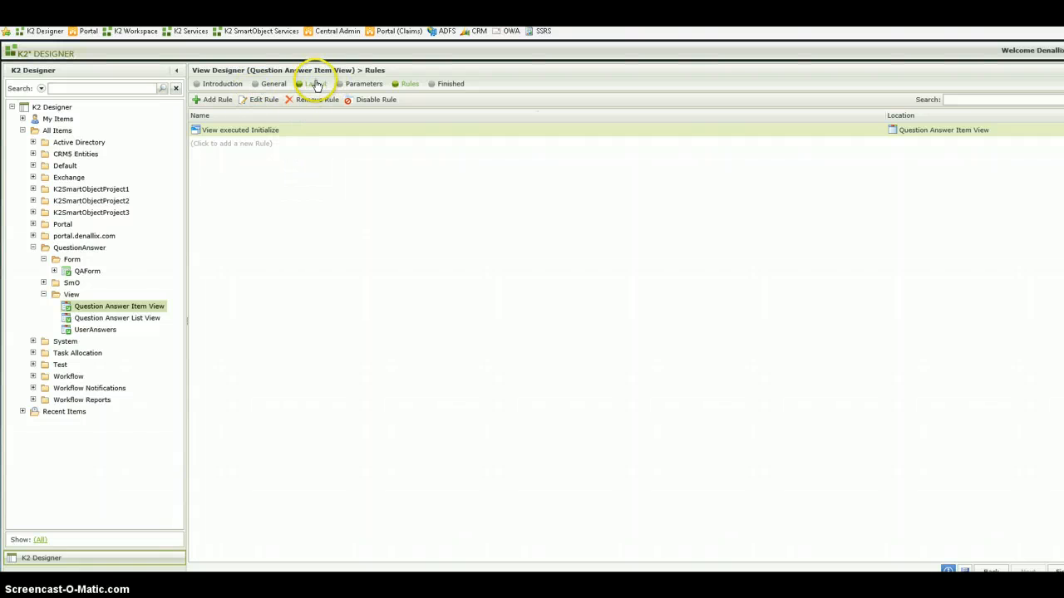
left_click(316, 85)
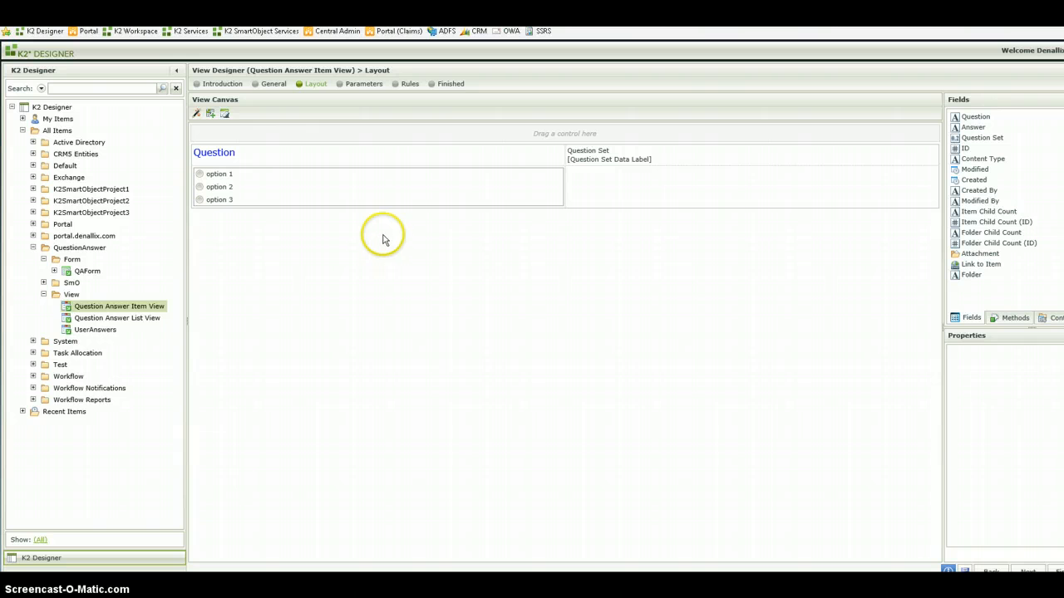
- Insert seven empty rows below the row containing the Title Radio Button List
left_click(582, 199)
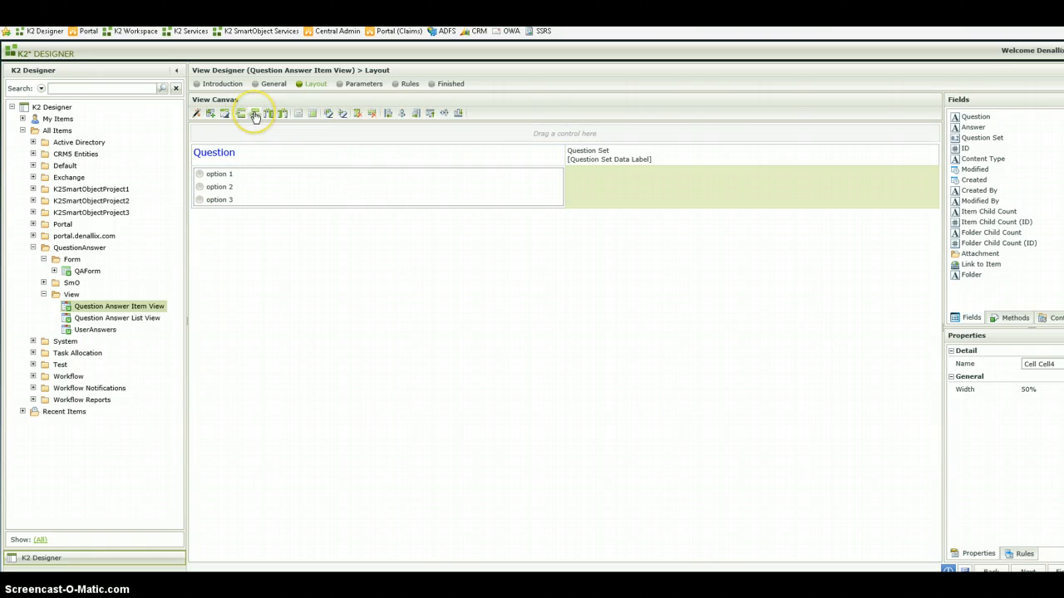
left_click(255, 114)
left_click(255, 114)
left_click(255, 114)
left_click(255, 113)
left_click(255, 114)
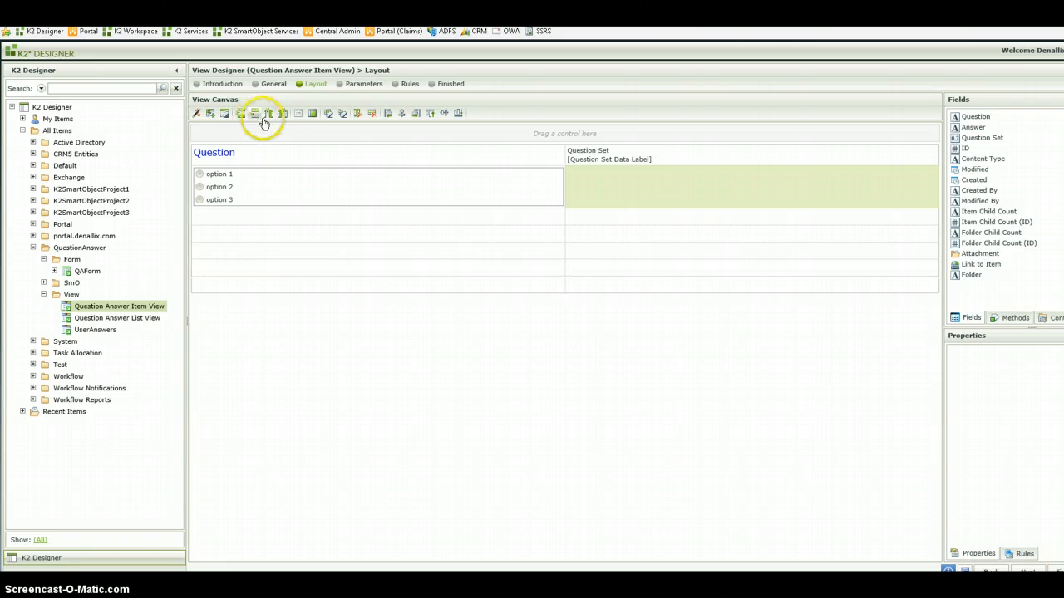
left_click(255, 114)
left_click(255, 114)
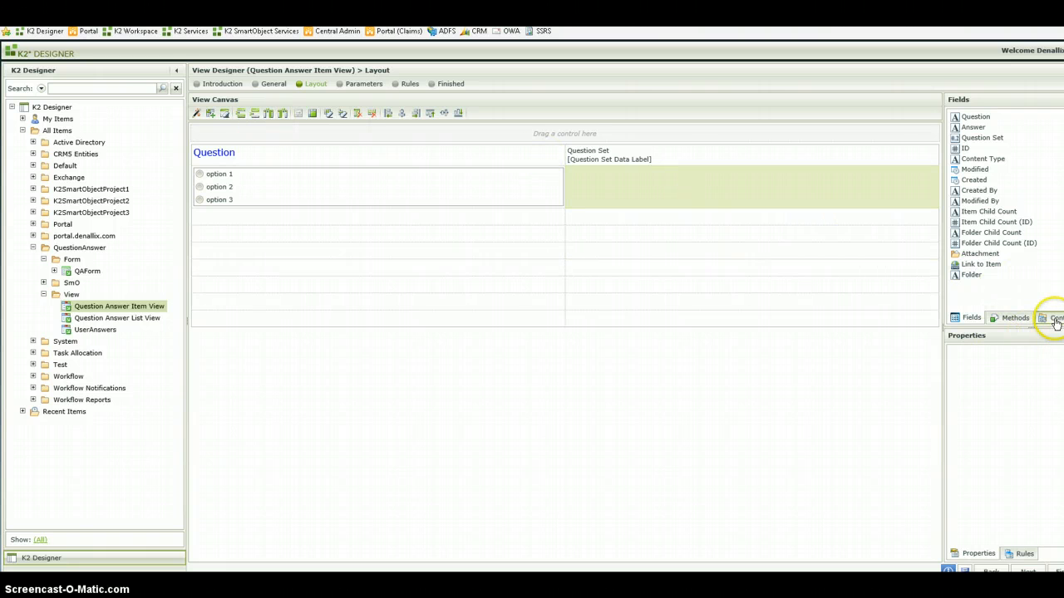
left_click(1053, 318)
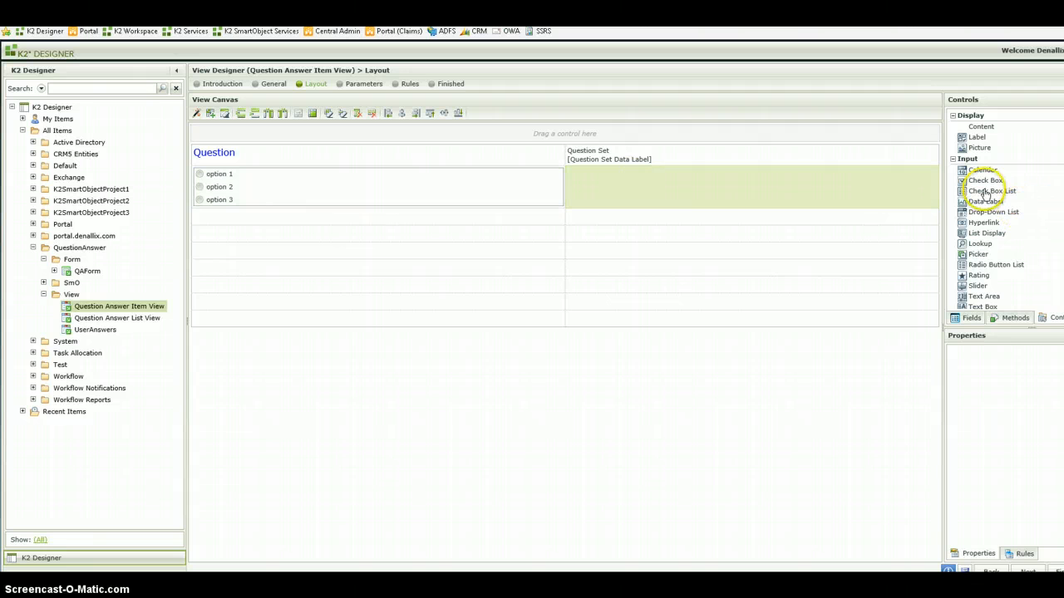
left_click_drag(985, 191, 332, 242)
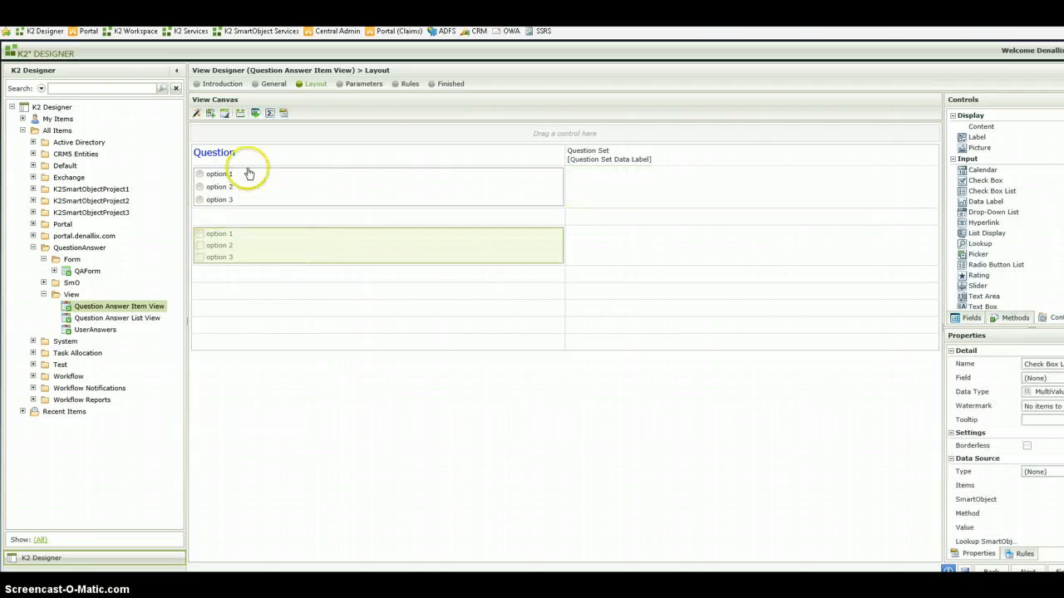
left_click(245, 330)
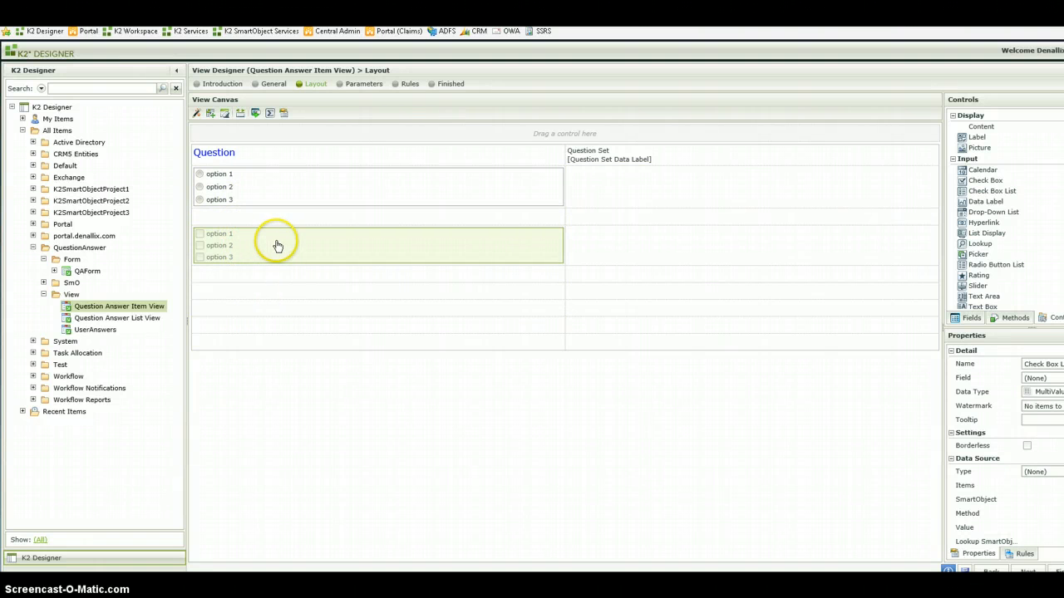
key("Delete")
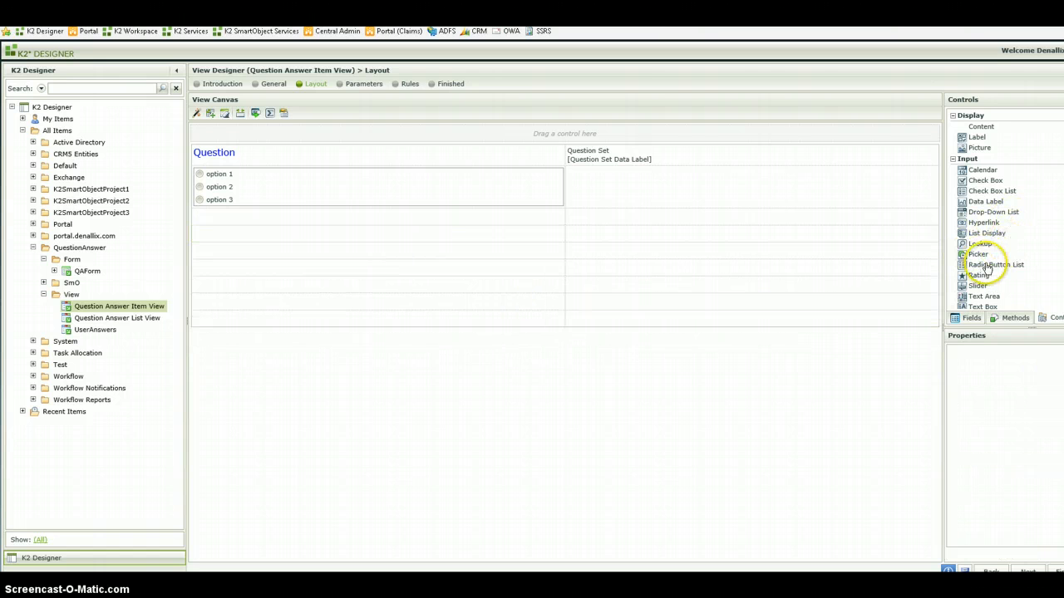
- Place a Radio Button List in the second empty row, with the static list items Question1, Question2 and Question3
left_click_drag(993, 266, 327, 240)
left_click(281, 247)
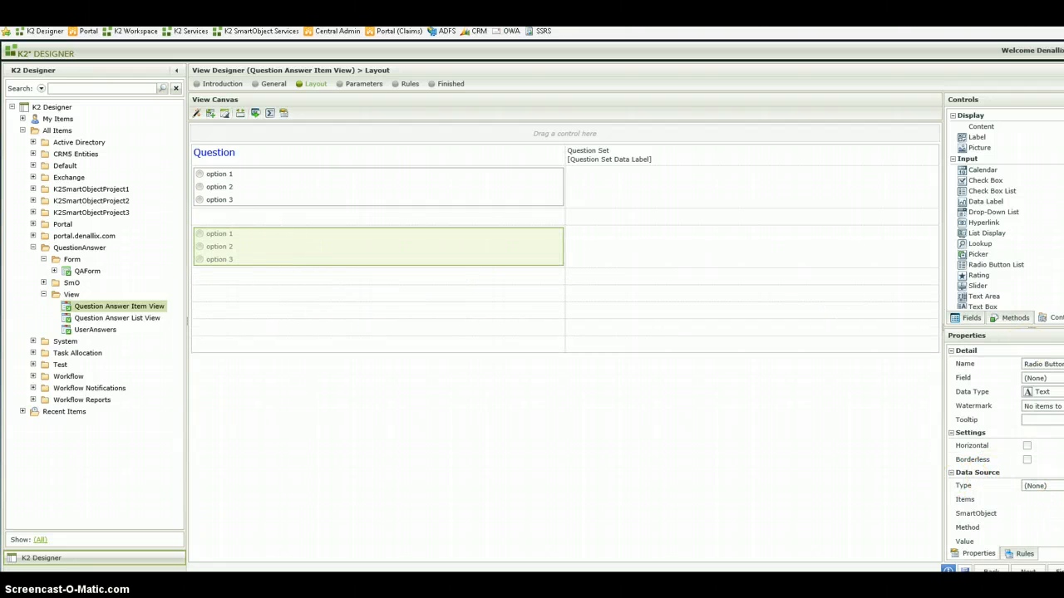
left_click(984, 484)
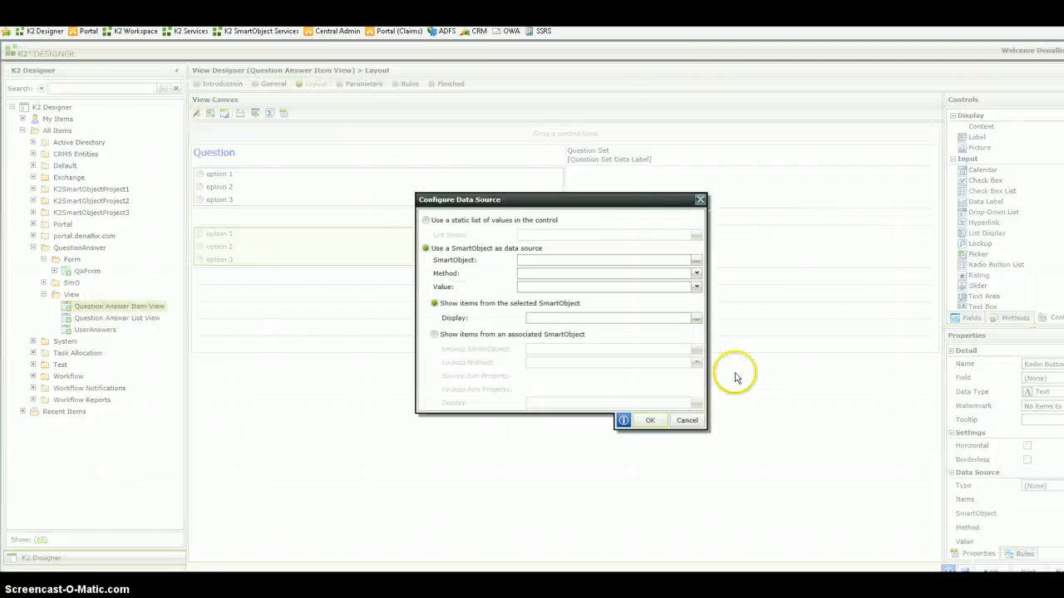
left_click(488, 223)
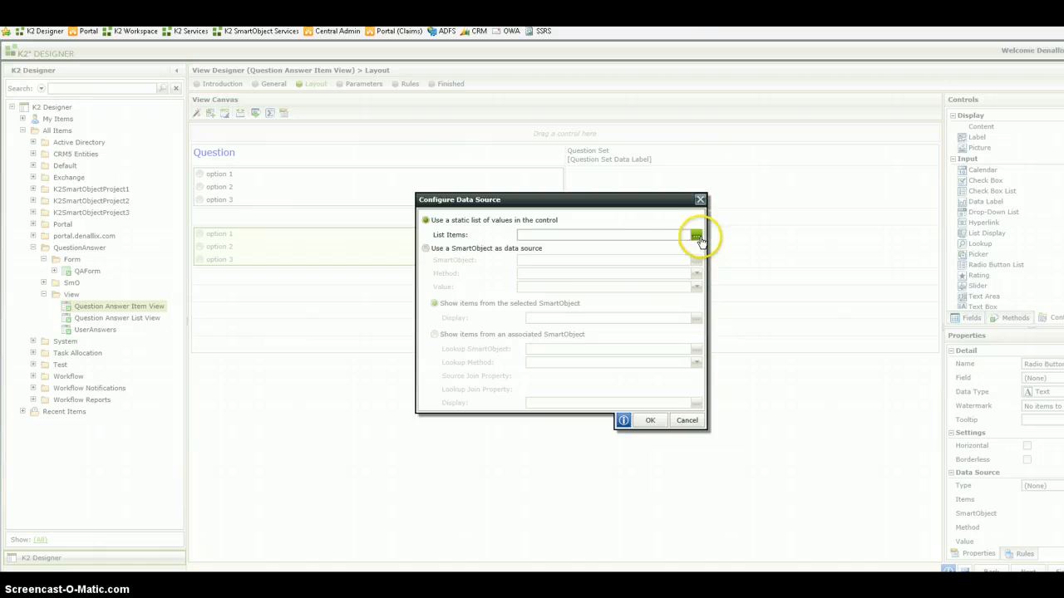
left_click(696, 237)
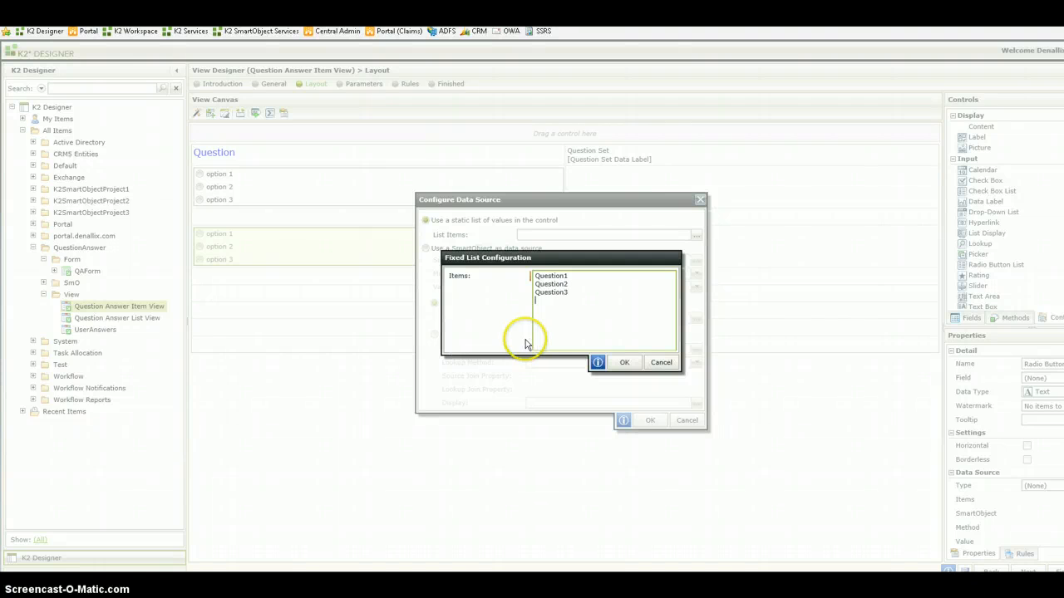
left_click(624, 362)
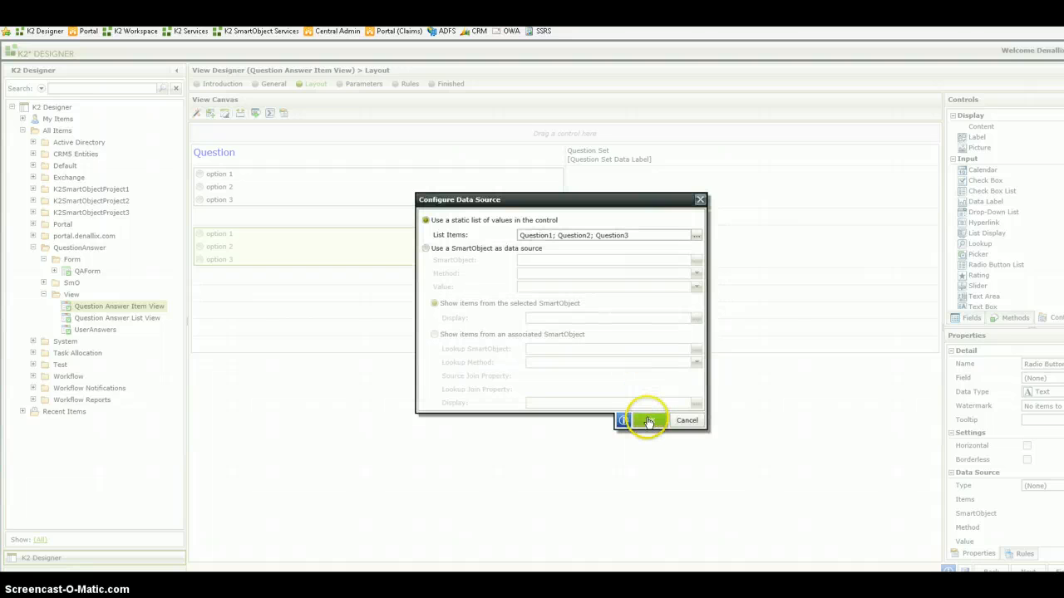
left_click(649, 421)
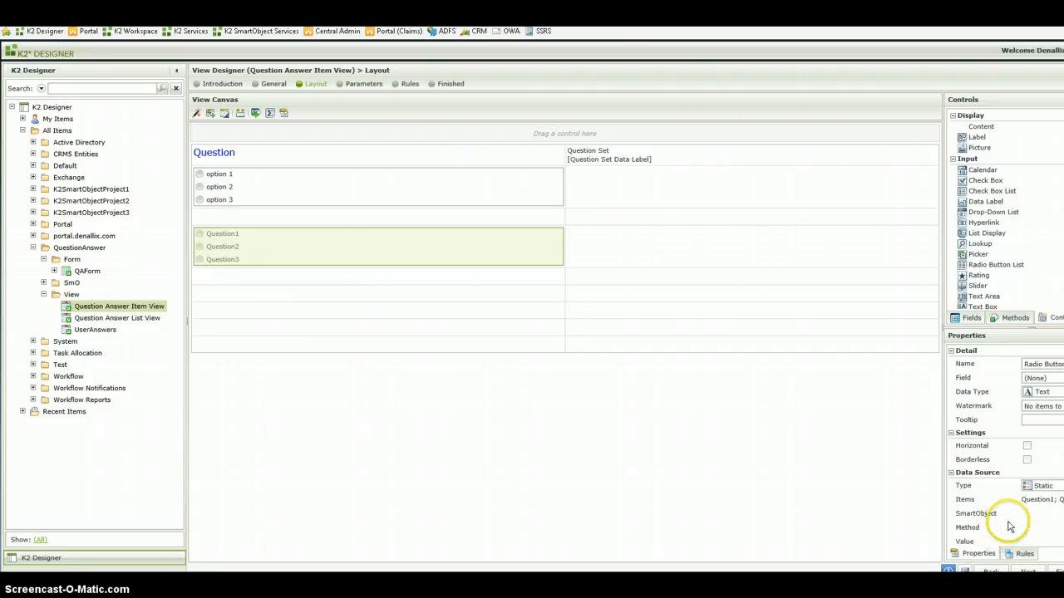
- Turn off the Visible property of the radio button list containing Question1 to Question3
scroll(1011, 517, "down", 1)
scroll(1011, 517, "down", 5)
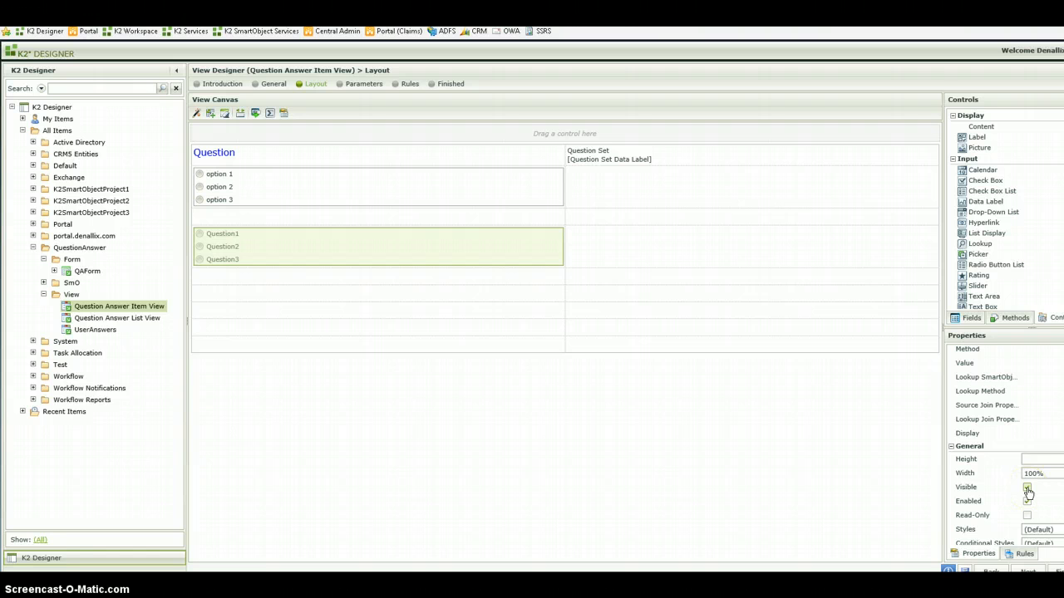
left_click(1027, 487)
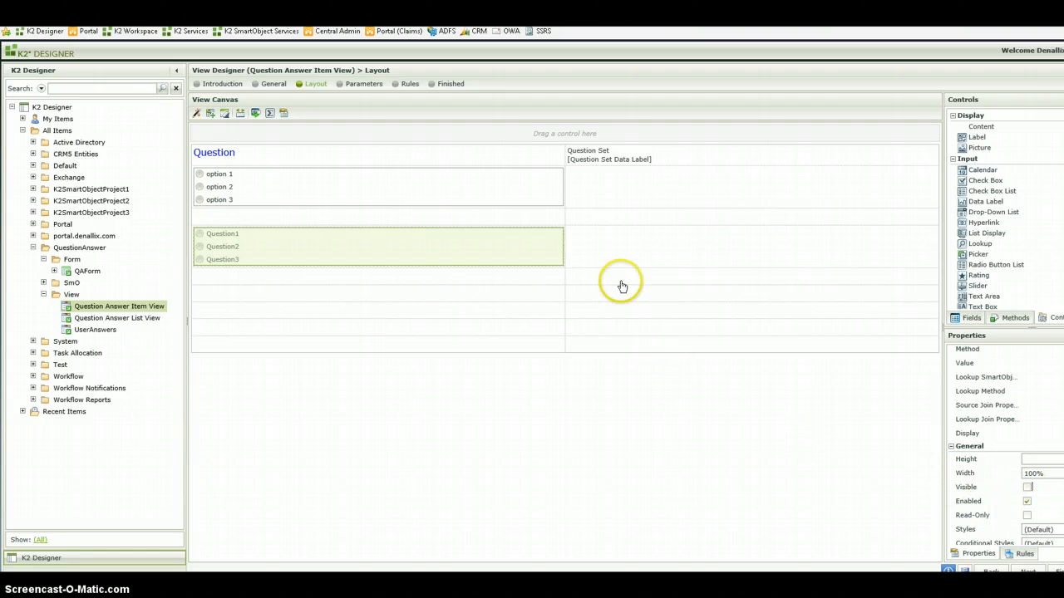
left_click_drag(615, 163, 620, 163)
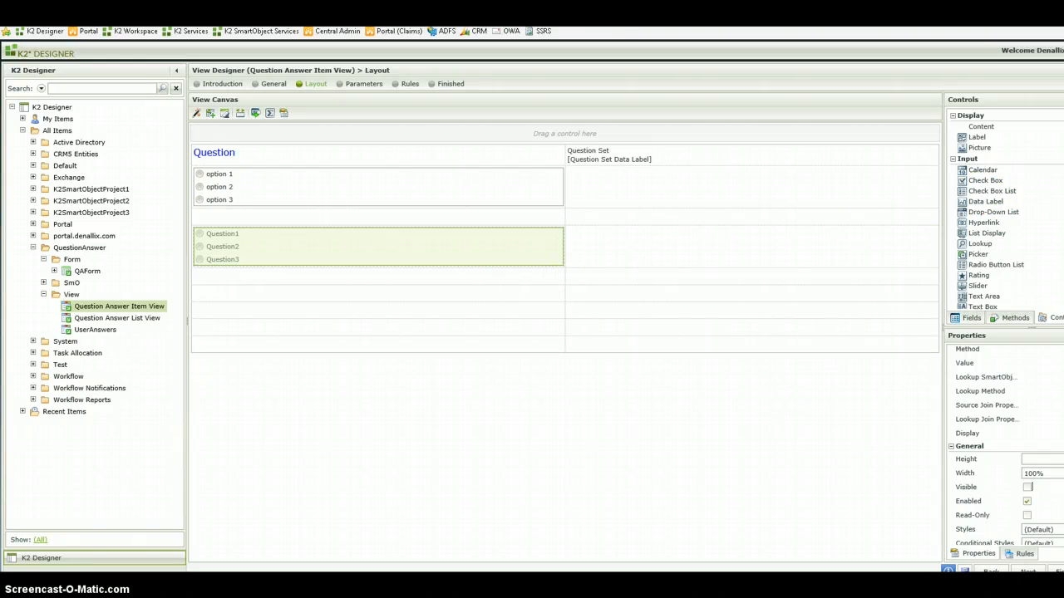
- Place another Radio Button List two empty rows below the Question1 to Question3 list and turn off its Visible property
scroll(1002, 440, "up", 4)
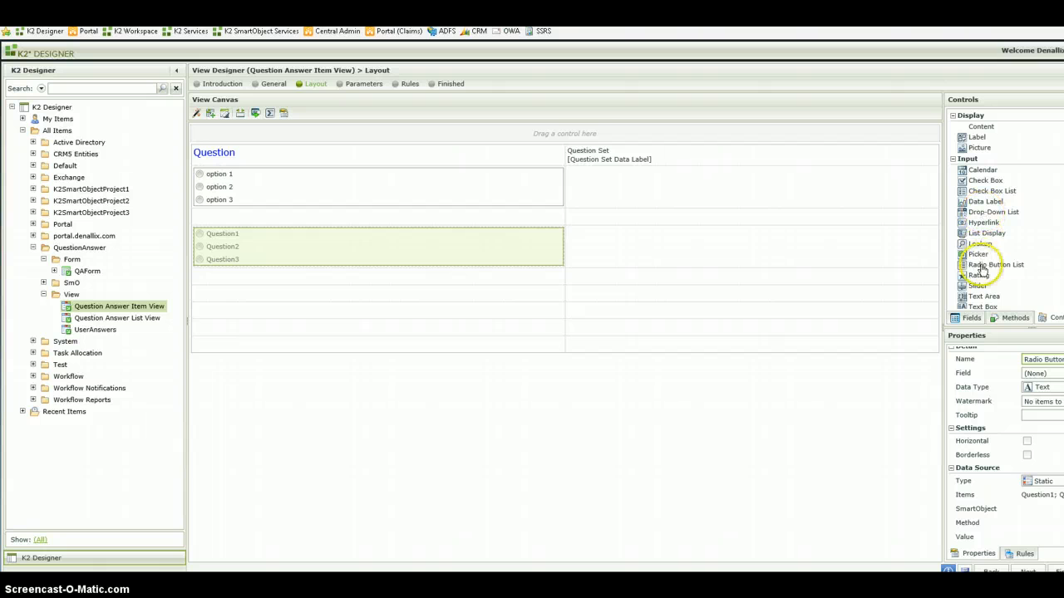
left_click_drag(395, 310, 600, 342)
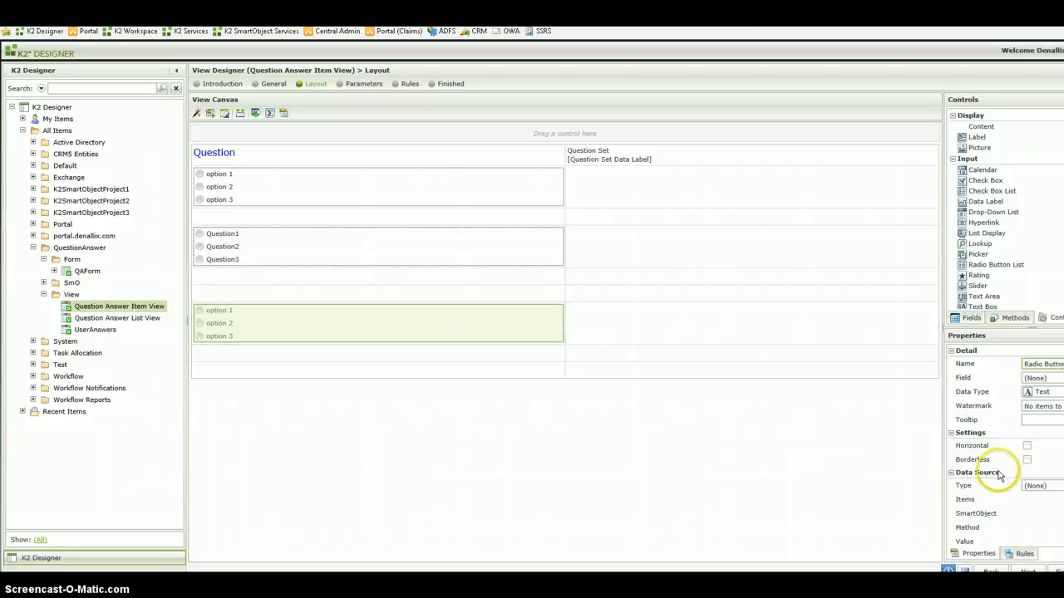
scroll(1016, 517, "down", 2)
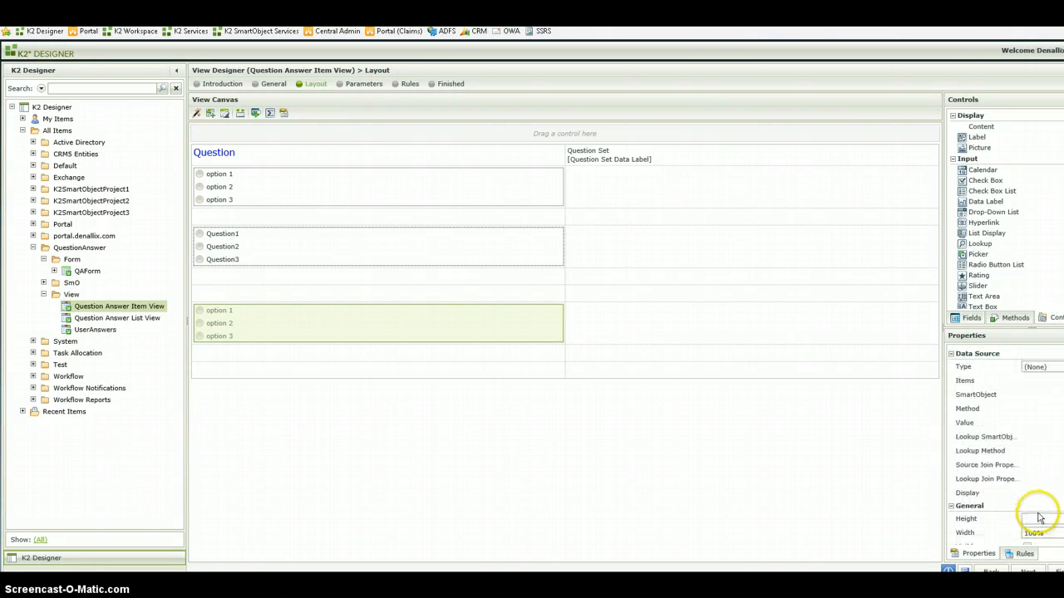
scroll(1029, 507, "down", 2)
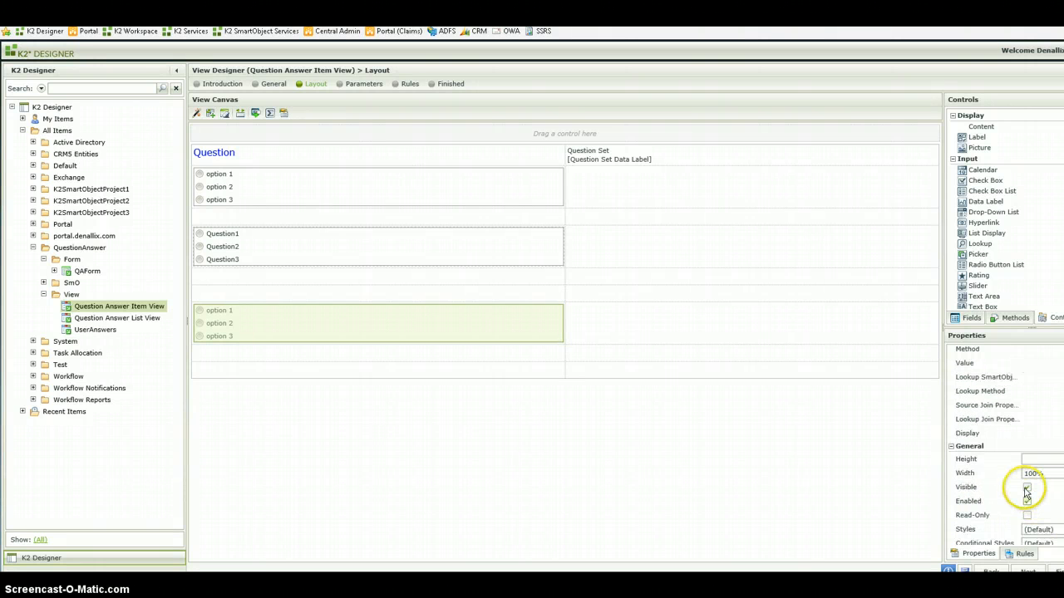
scroll(1047, 459, "up", 3)
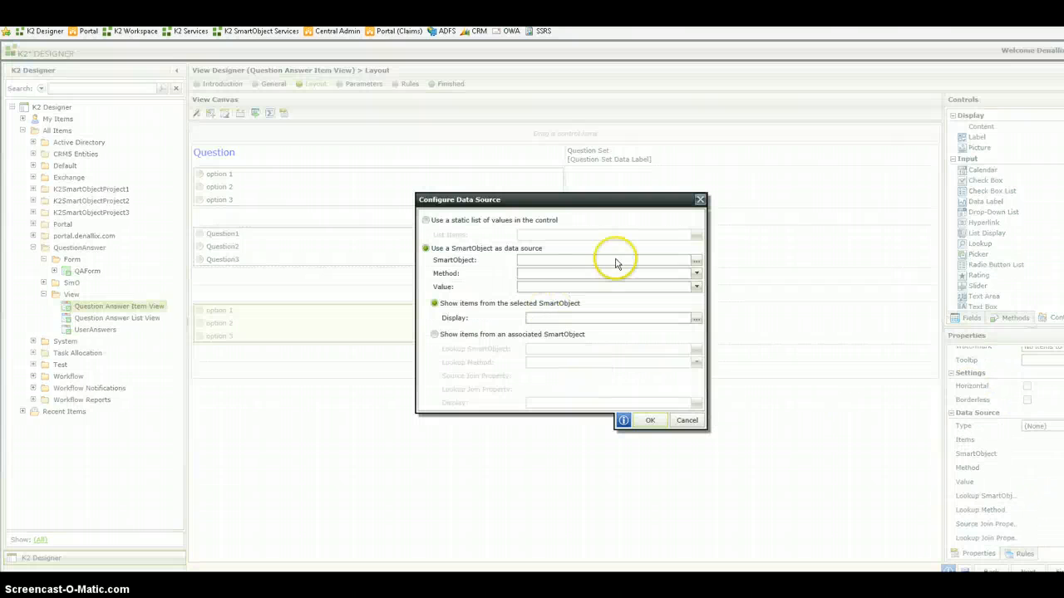
- Give the newest radio button list a static data source with the items Another question 1 and Another Question 2
left_click(532, 221)
left_click(696, 237)
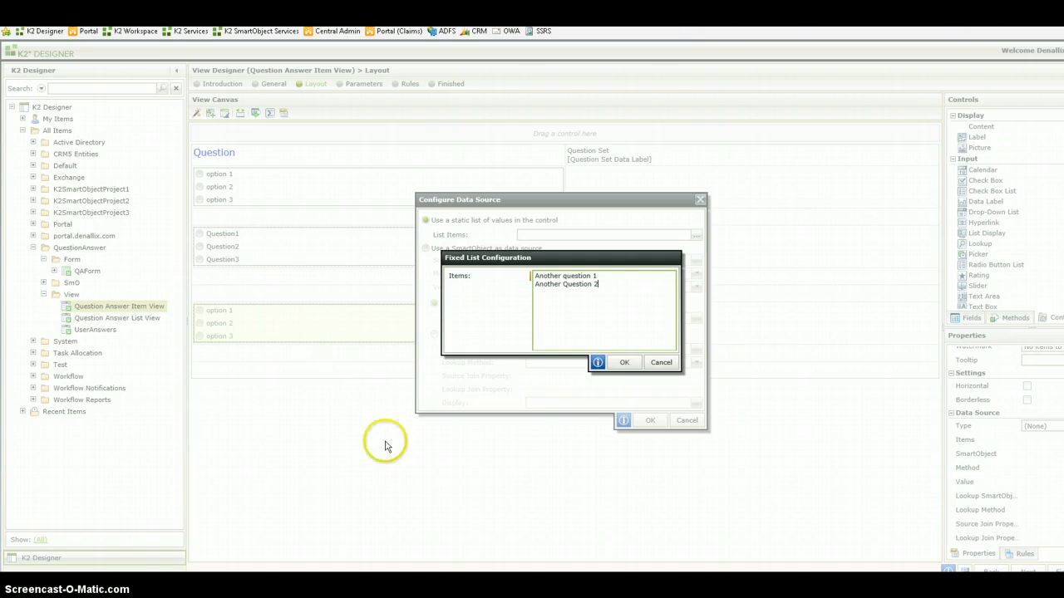
left_click(625, 362)
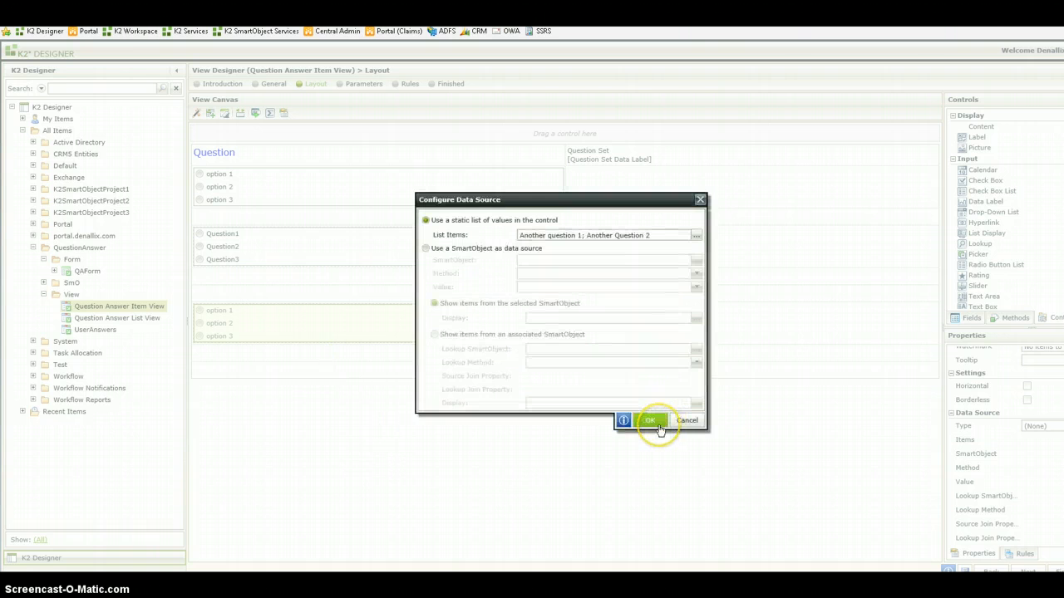
left_click(655, 422)
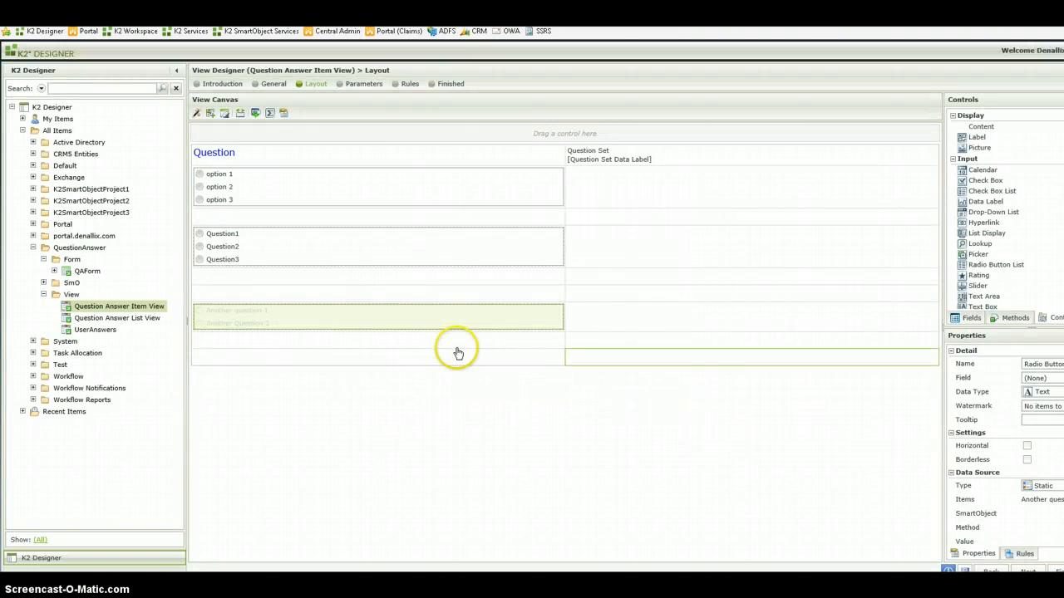
- Add a rule to the Title Radio Button List that fires when the control is Changed
left_click(350, 206)
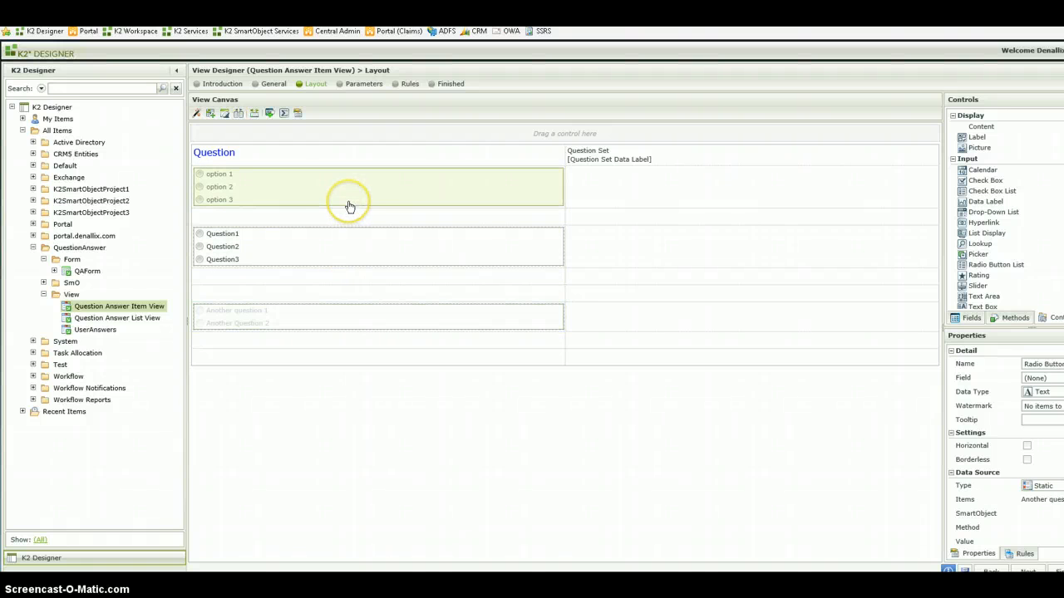
left_click(1022, 556)
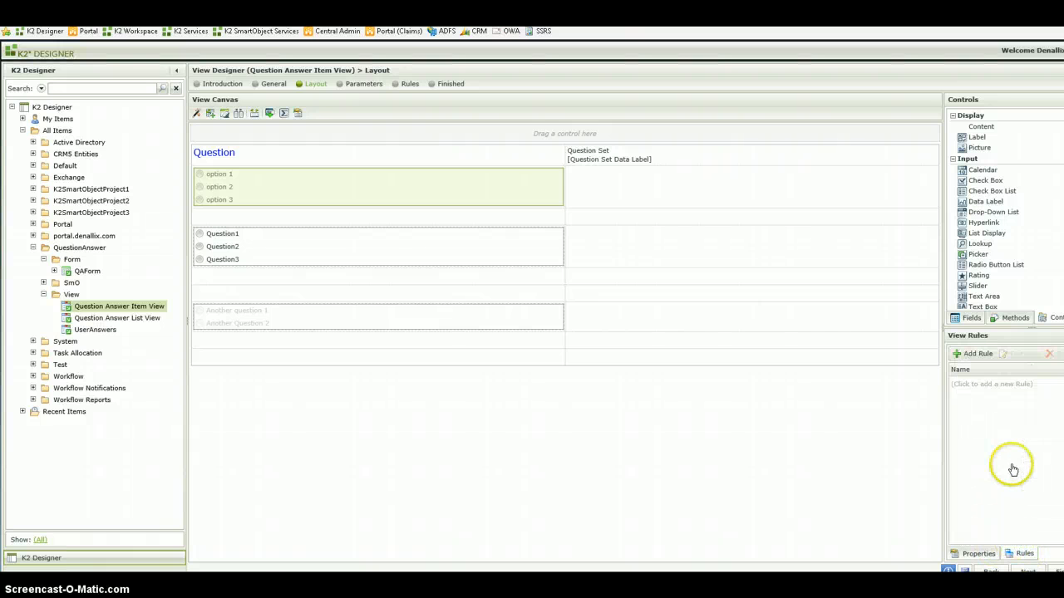
left_click(976, 354)
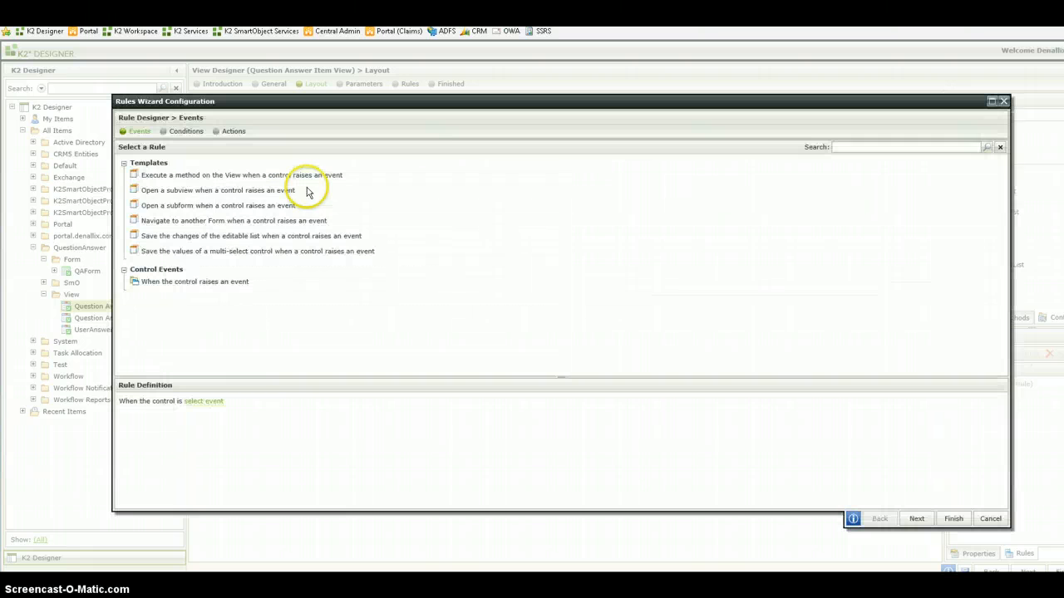
left_click(205, 402)
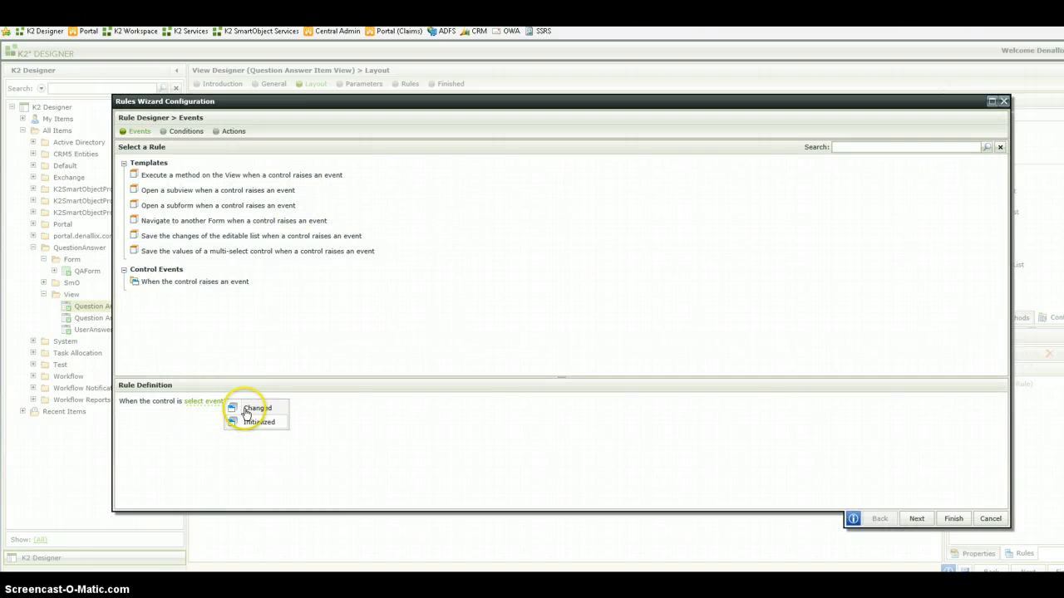
left_click(248, 410)
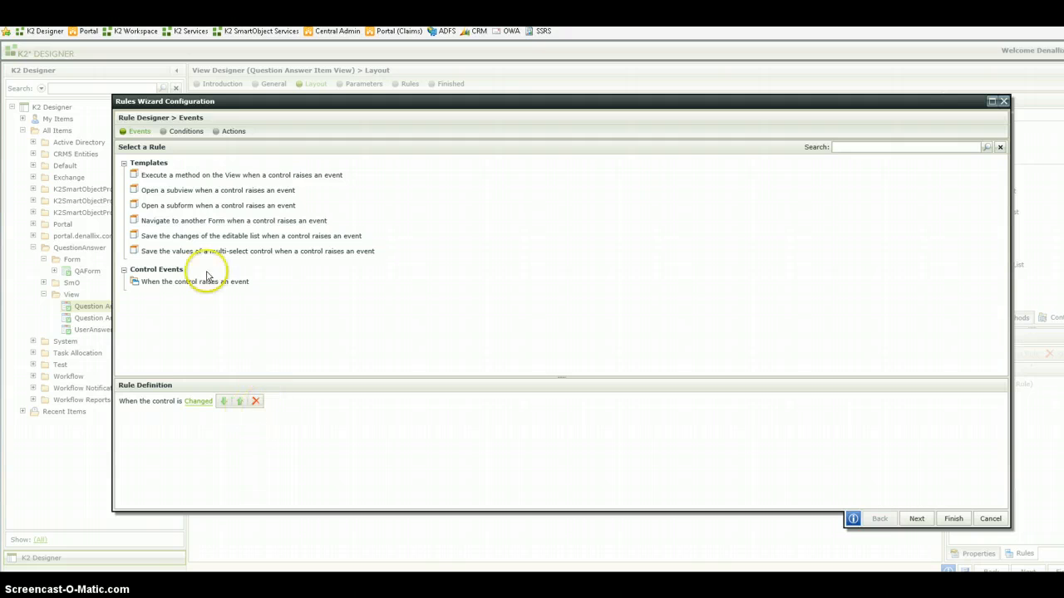
- Add two "Hide a control" actions to the Title Radio Button List's Changed rule
left_click(233, 133)
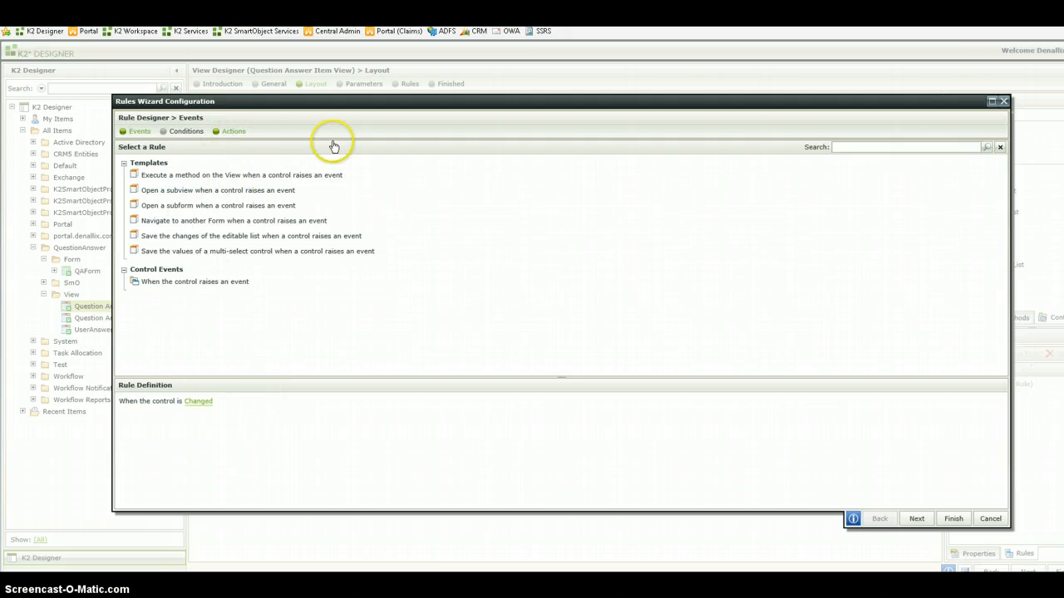
left_click(898, 148)
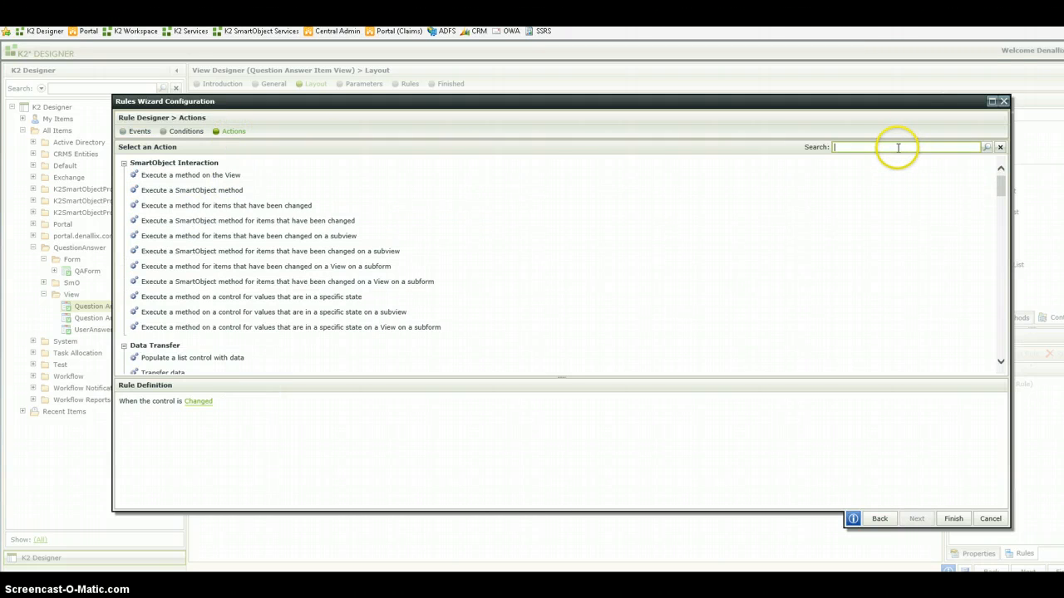
type("hide")
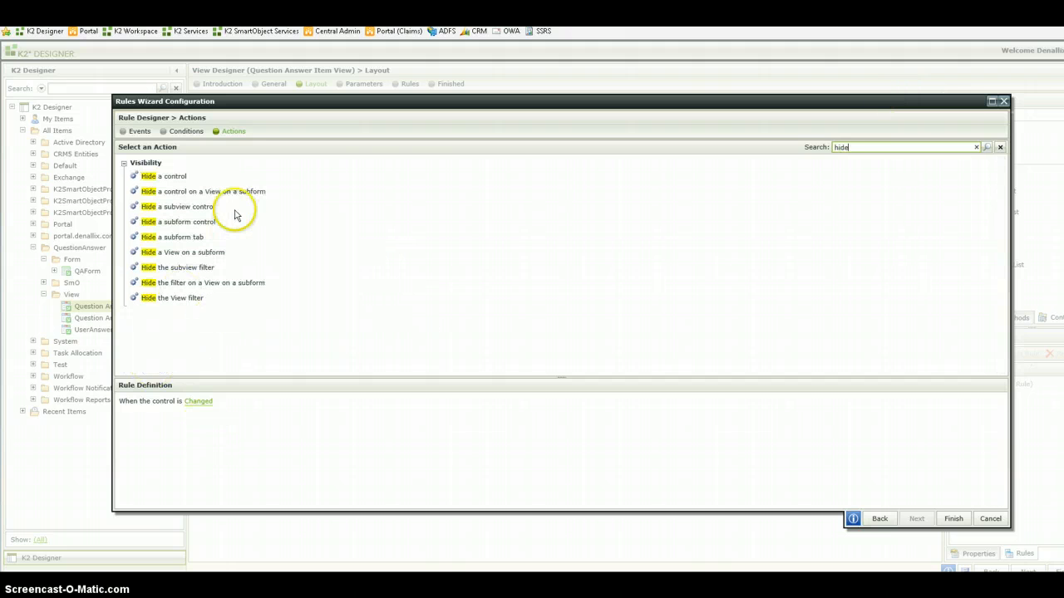
left_click(177, 179)
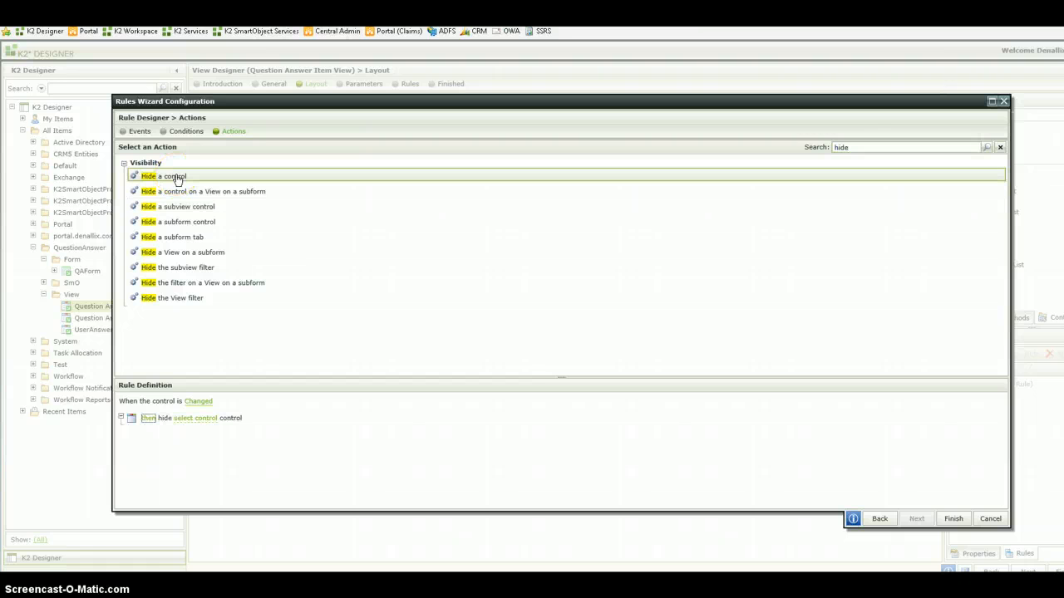
left_click(177, 180)
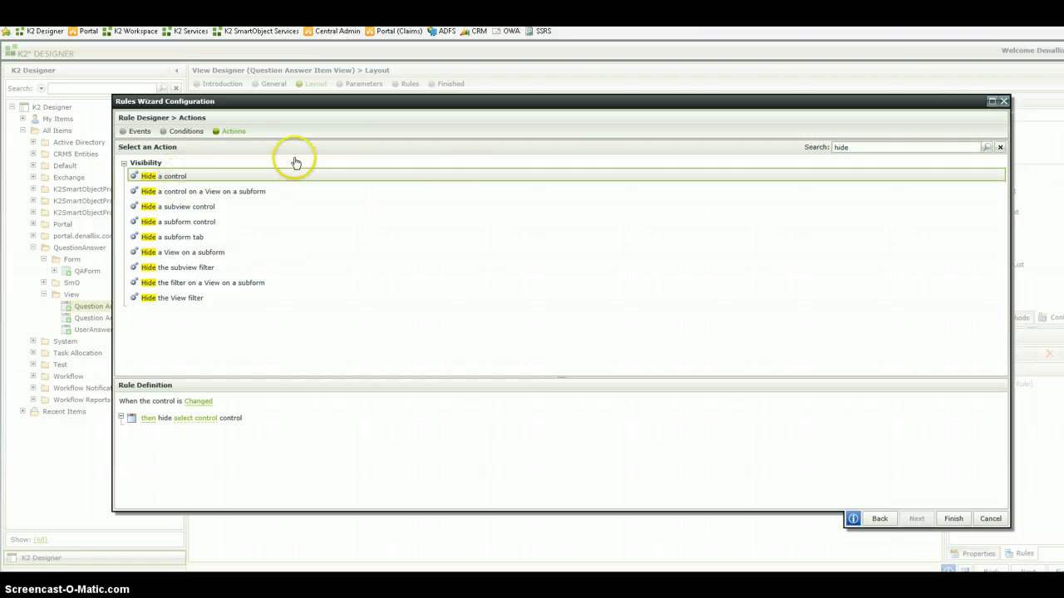
- Add two "Show a control" actions to the rule, after the hide actions
left_click(865, 148)
key("BackSpace")
key("BackSpace")
key("BackSpace")
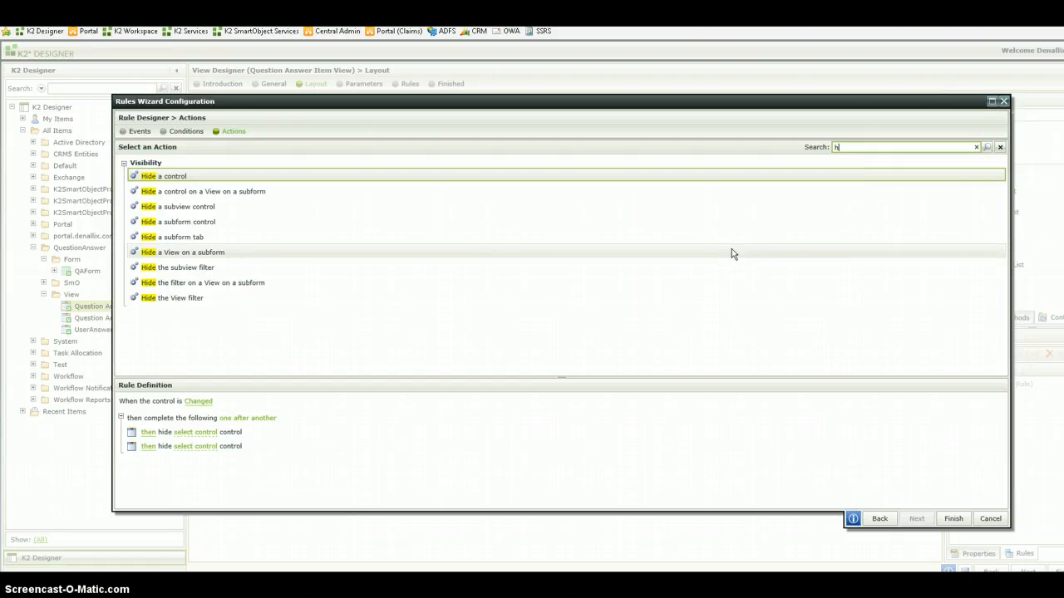
key("BackSpace")
type("show")
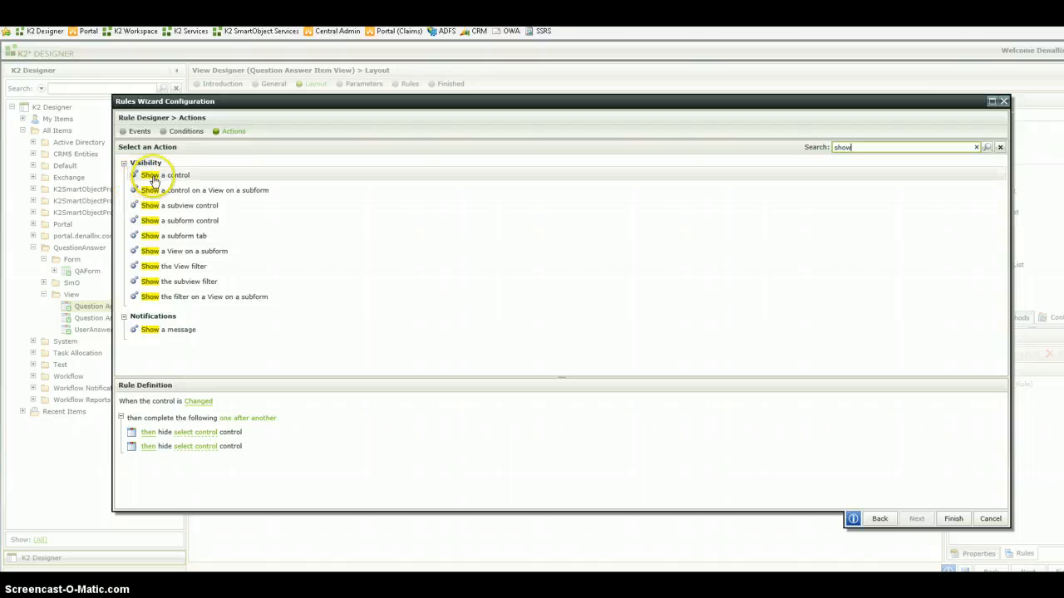
left_click(158, 179)
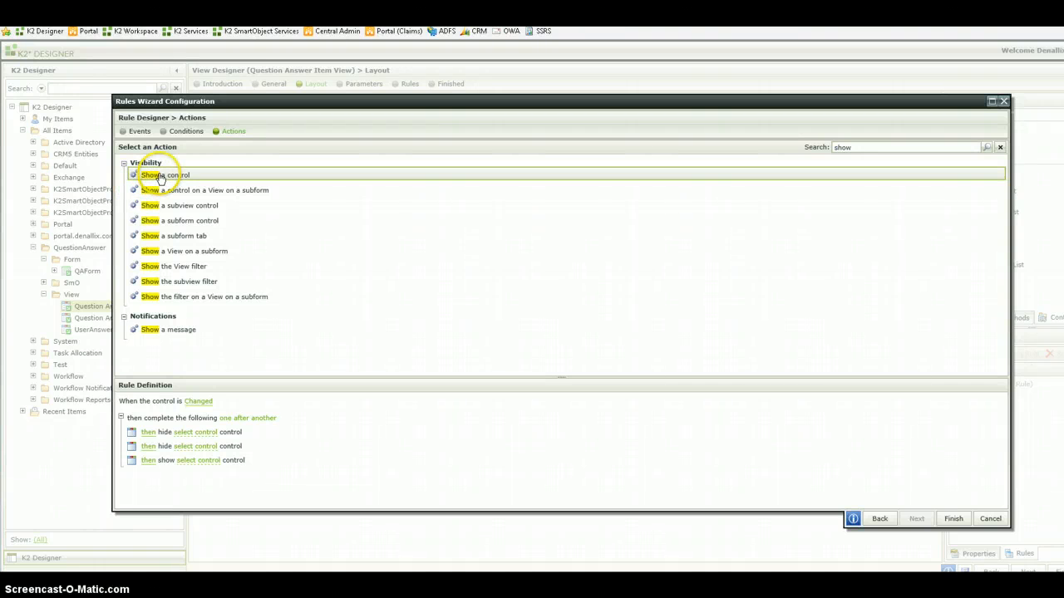
left_click(161, 178)
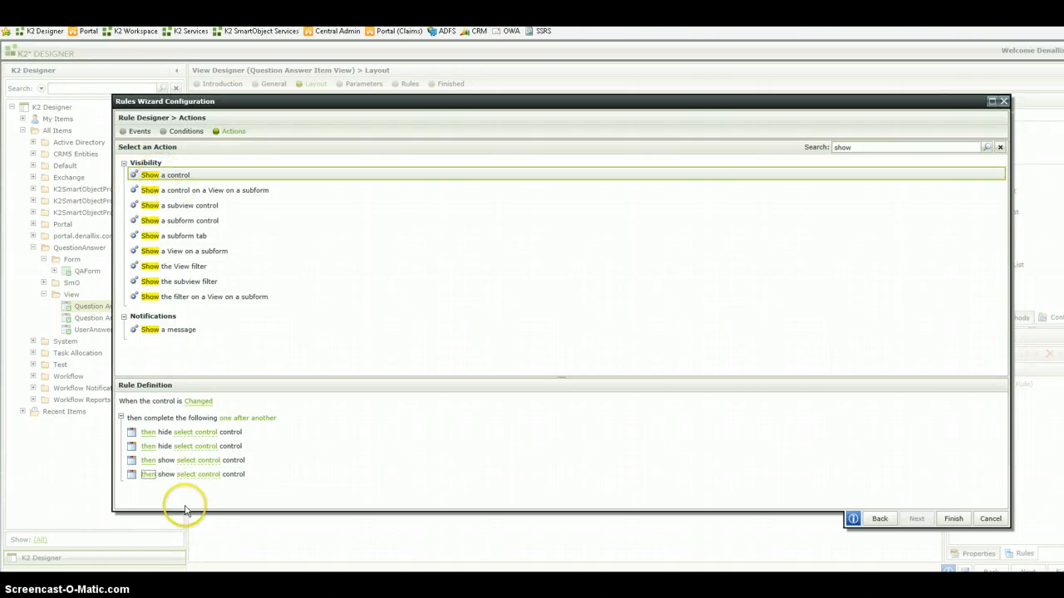
- Set the first hide action to Title Radio Button List and the first show action to Radio Button List 1
left_click(185, 436)
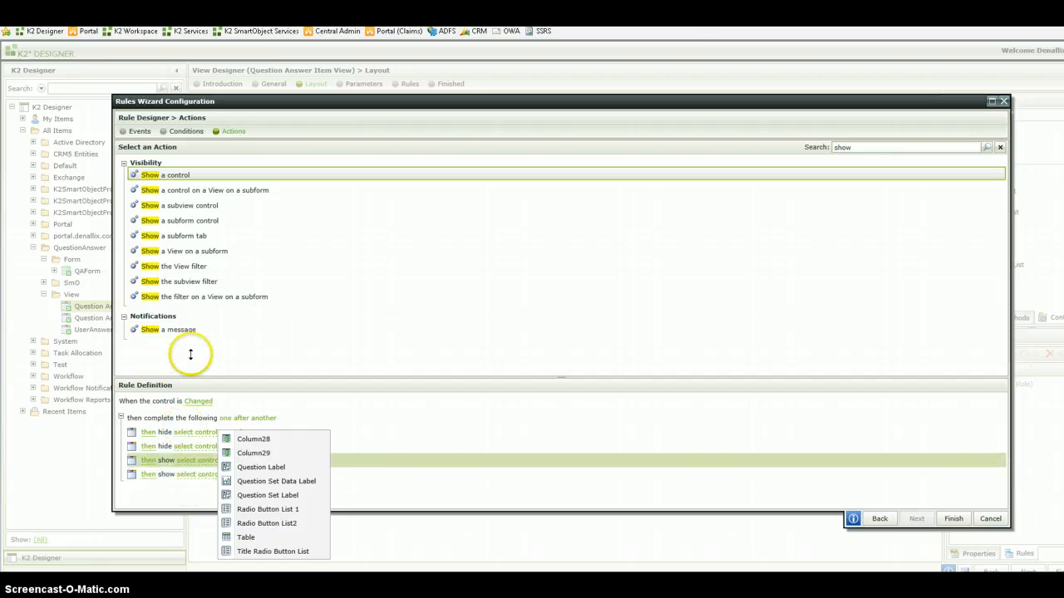
left_click(211, 433)
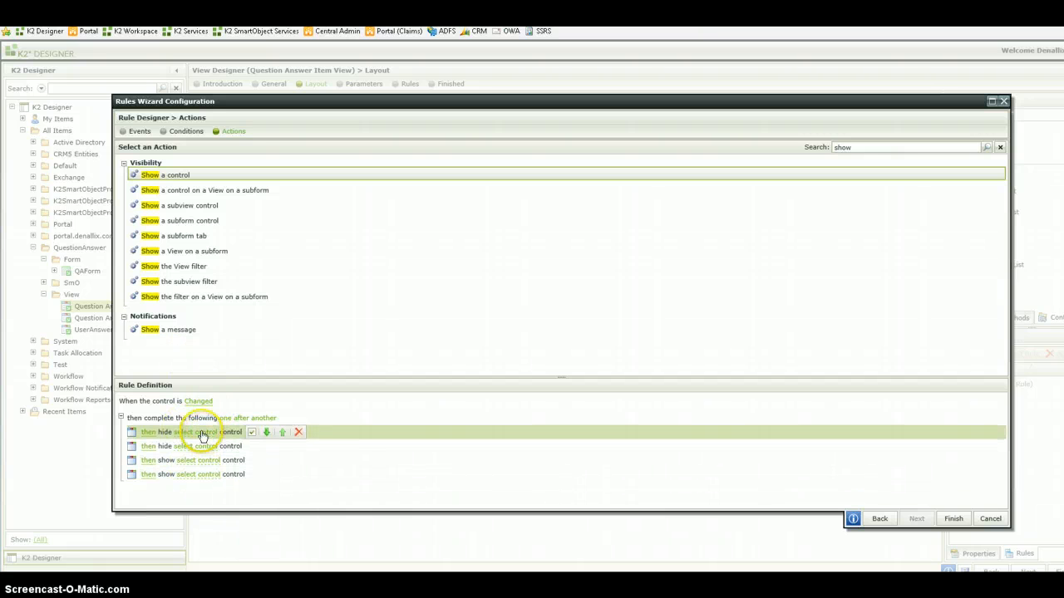
left_click(202, 433)
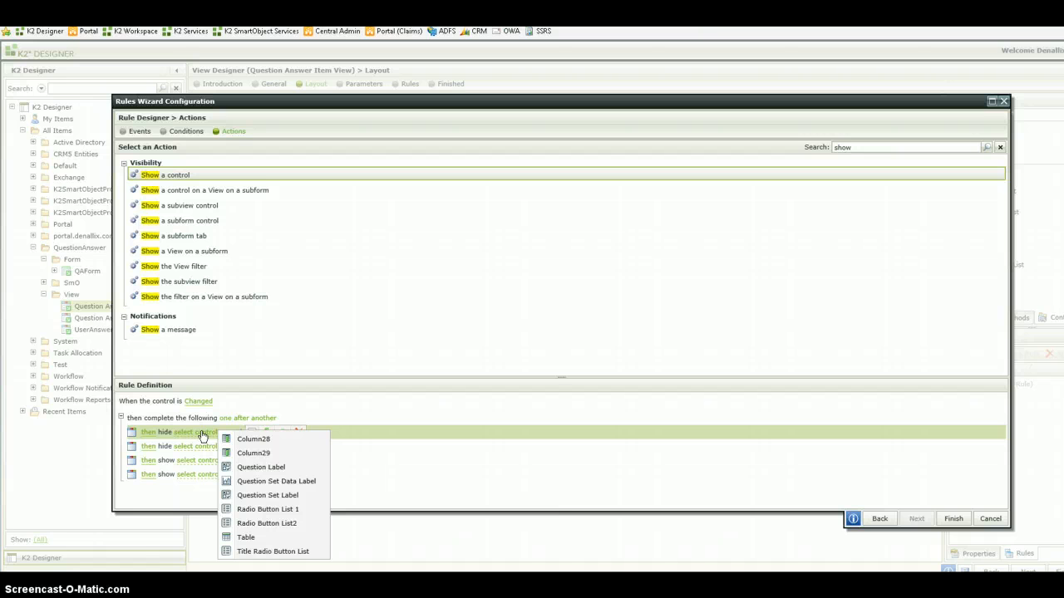
left_click(258, 552)
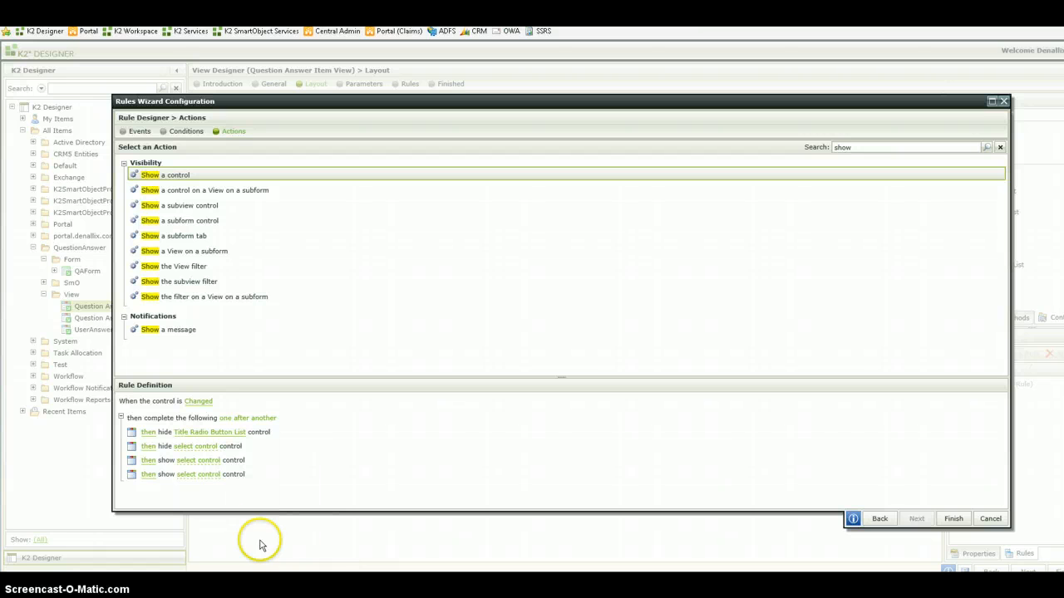
left_click(200, 461)
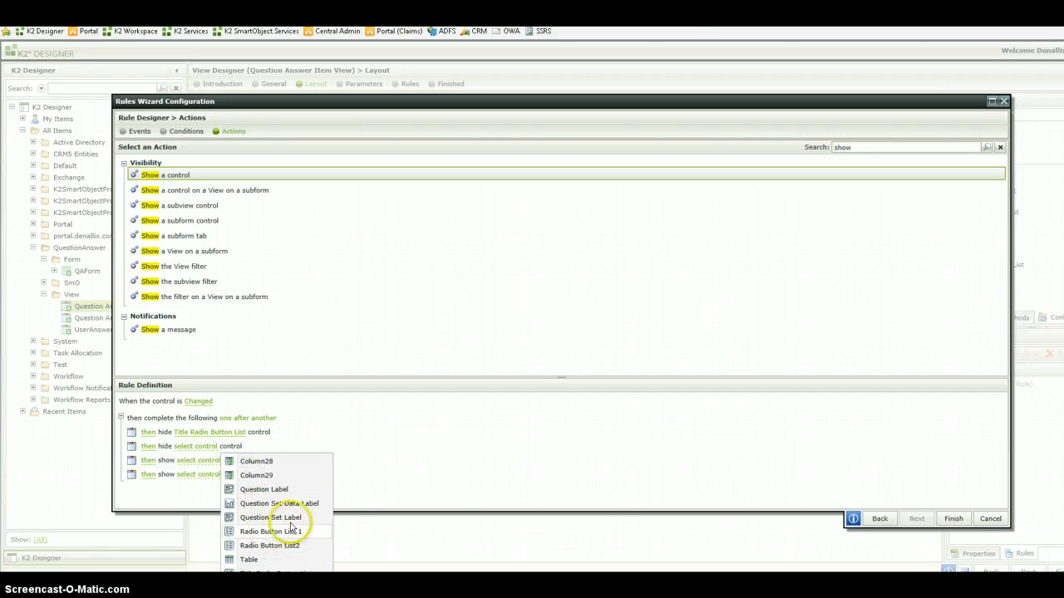
left_click(291, 529)
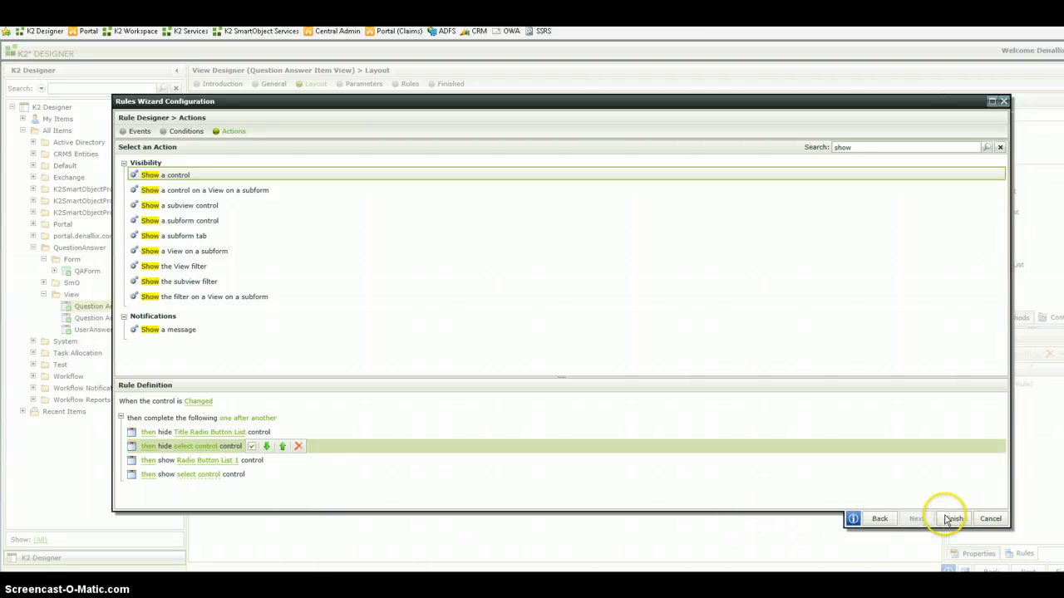
- Remove the unconfigured hide and show actions from the rule definition
left_click(950, 518)
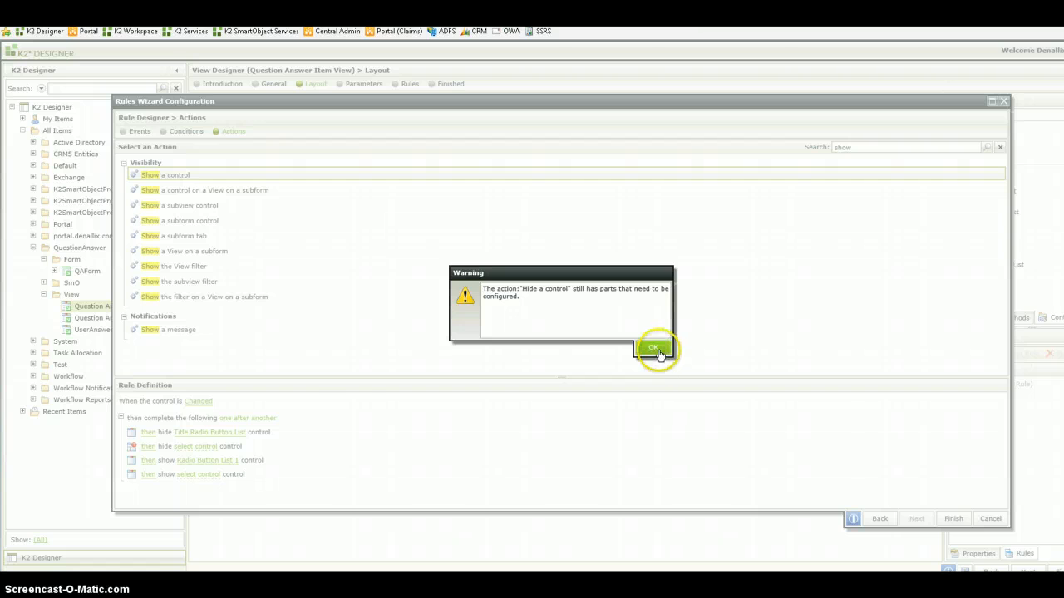
left_click(655, 349)
mouse_move(266, 446)
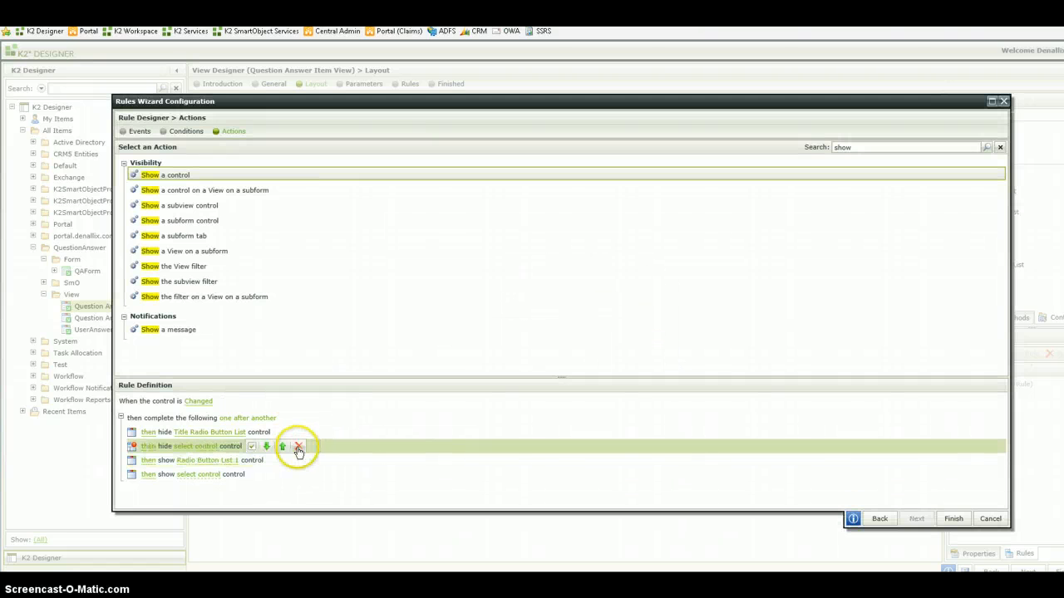
left_click(298, 450)
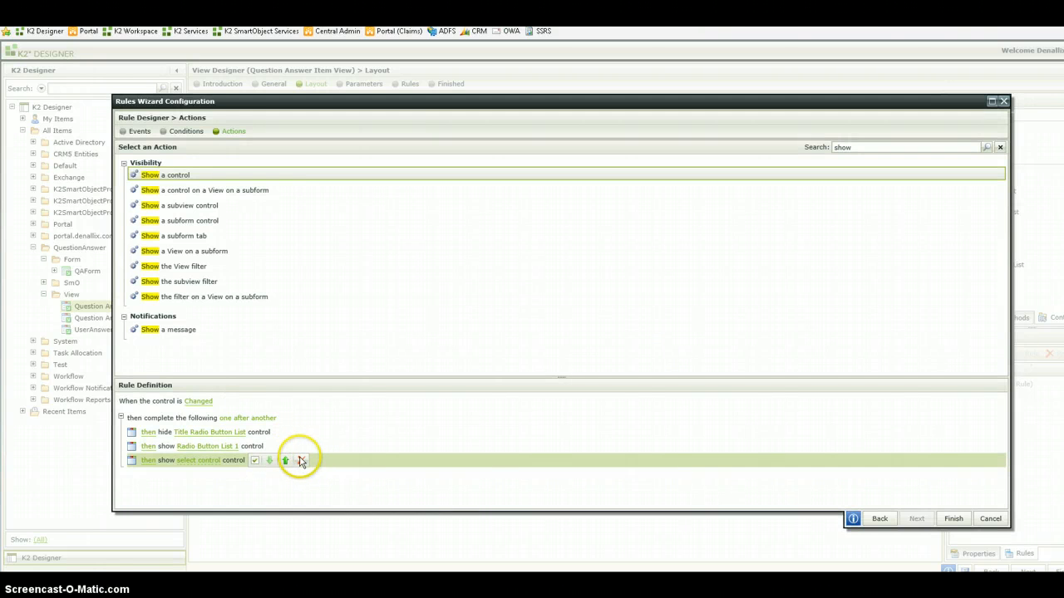
left_click(301, 461)
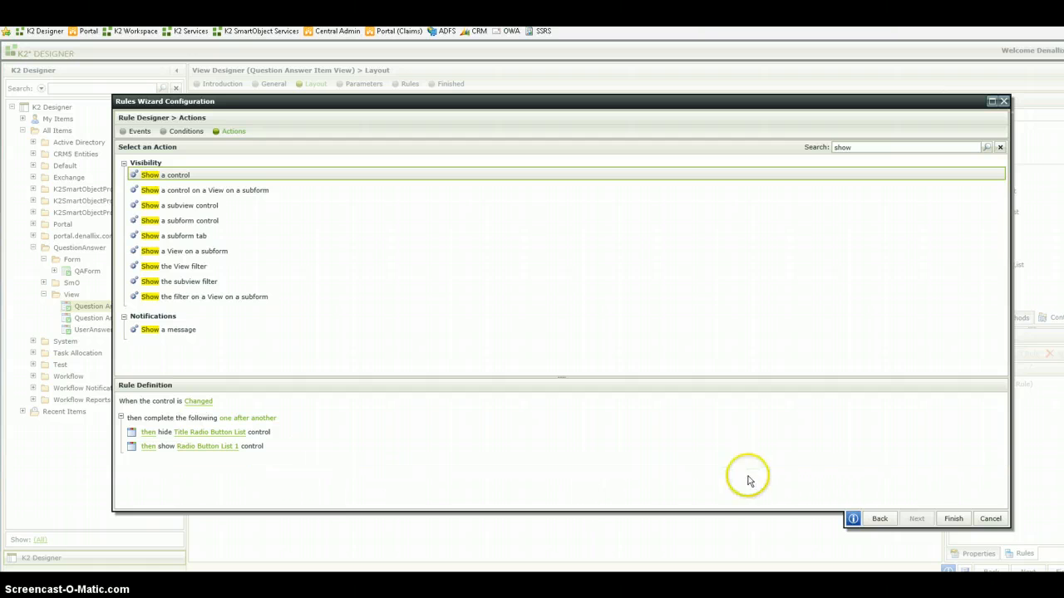
- Finish the rule and the Question Answer Item View, and run the view
left_click(951, 520)
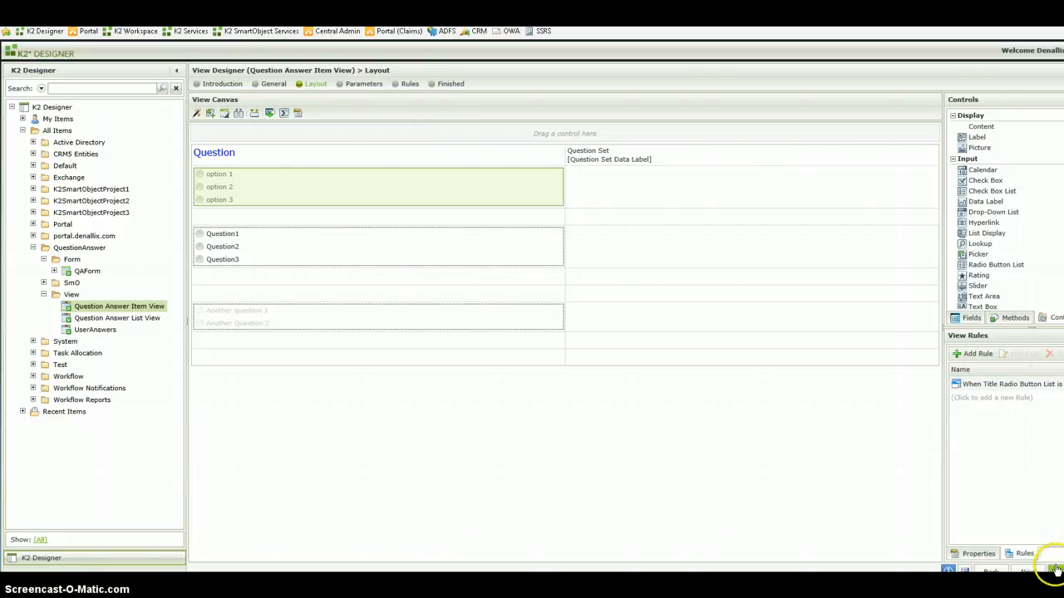
left_click(1054, 570)
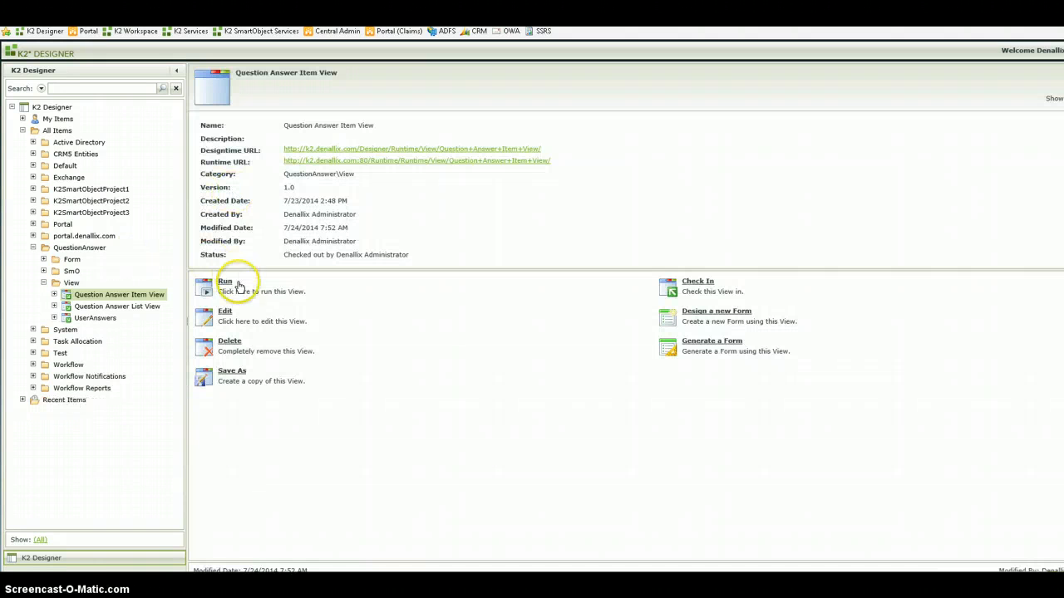
left_click(226, 282)
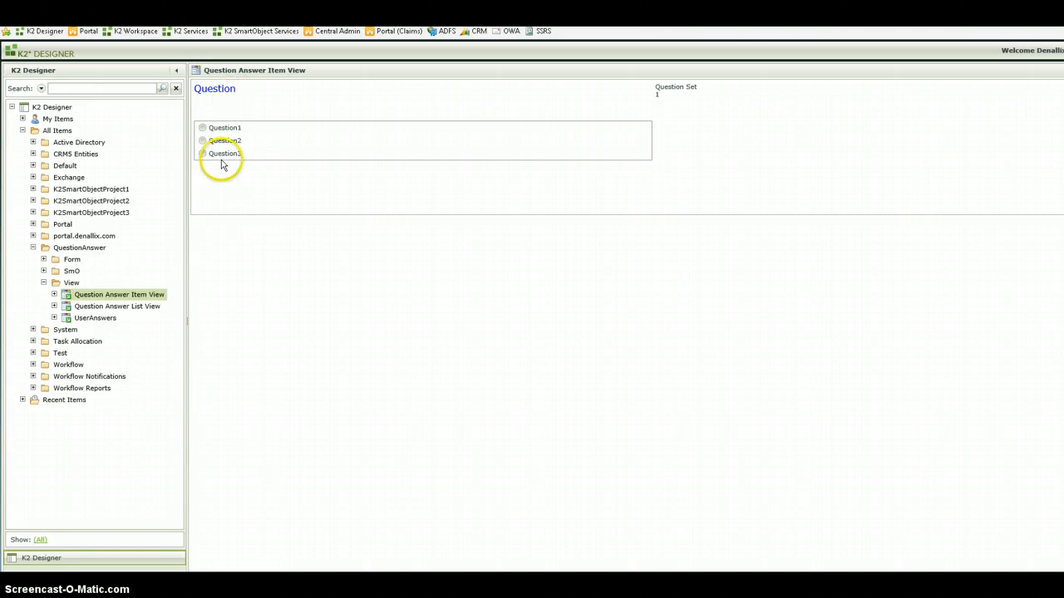
- Move the Question1 to Question3 list in the Question Answer Item View directly below the option list and run the view again
double_click(97, 299)
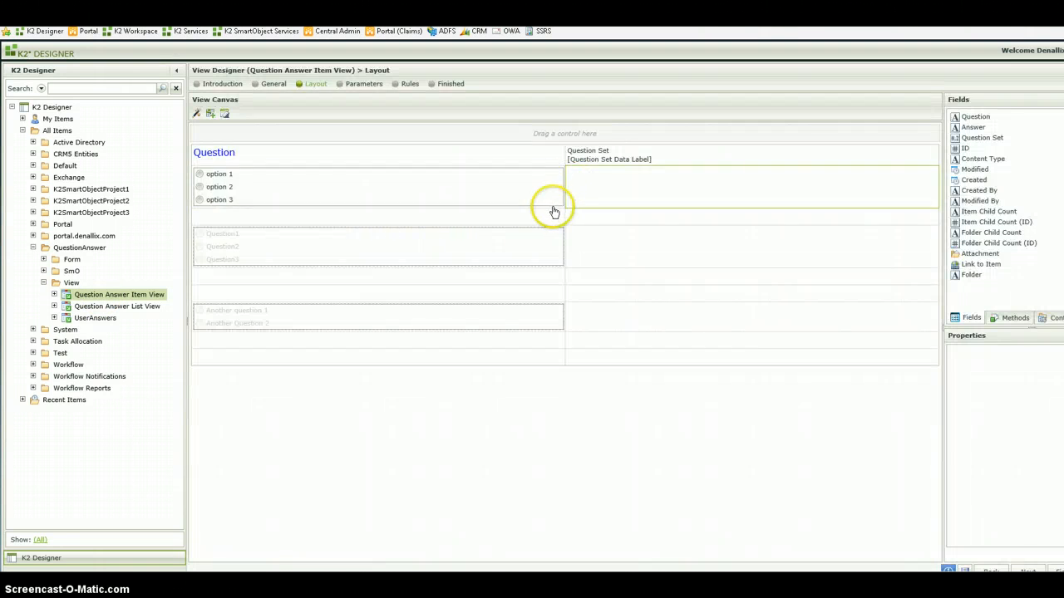
left_click_drag(308, 264, 325, 205)
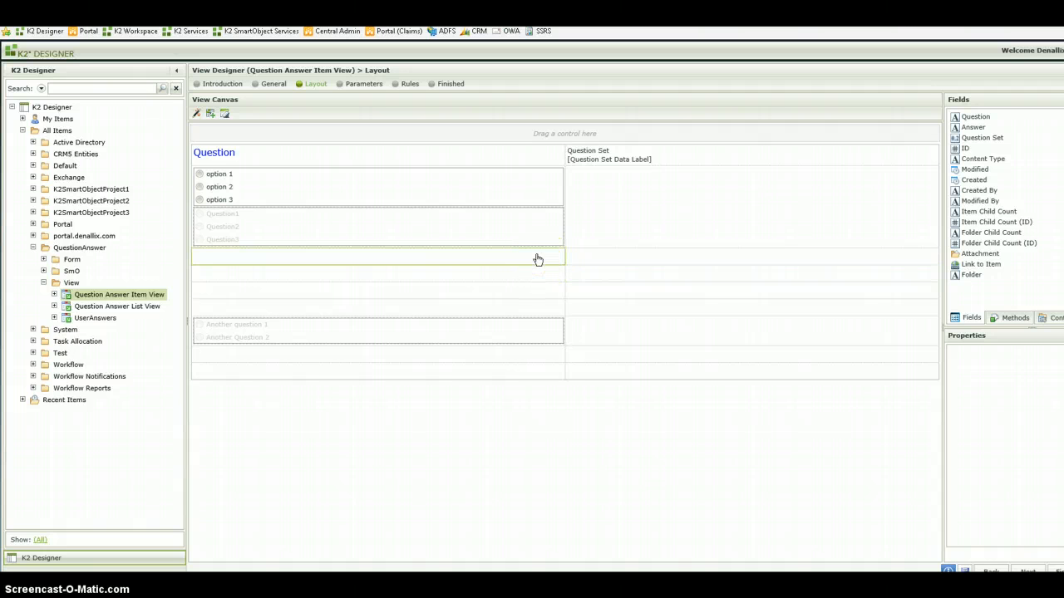
left_click(532, 280)
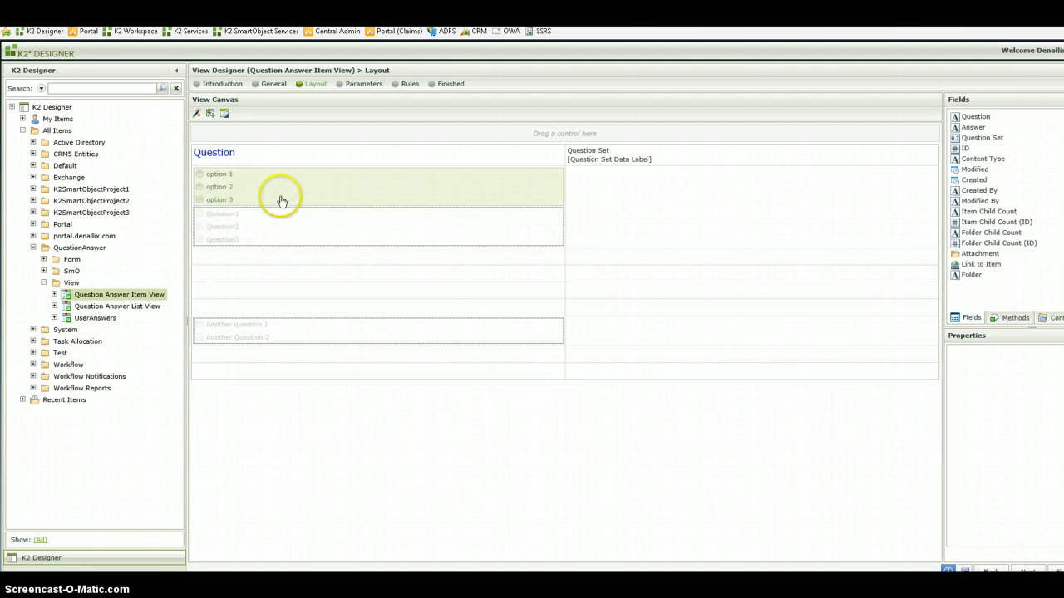
left_click(1056, 574)
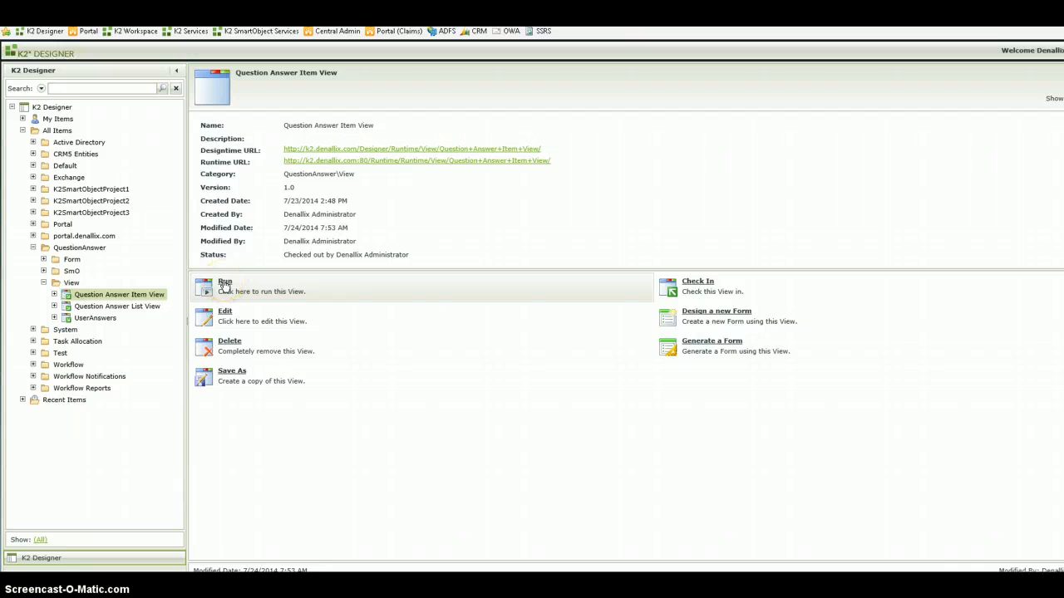
left_click(225, 284)
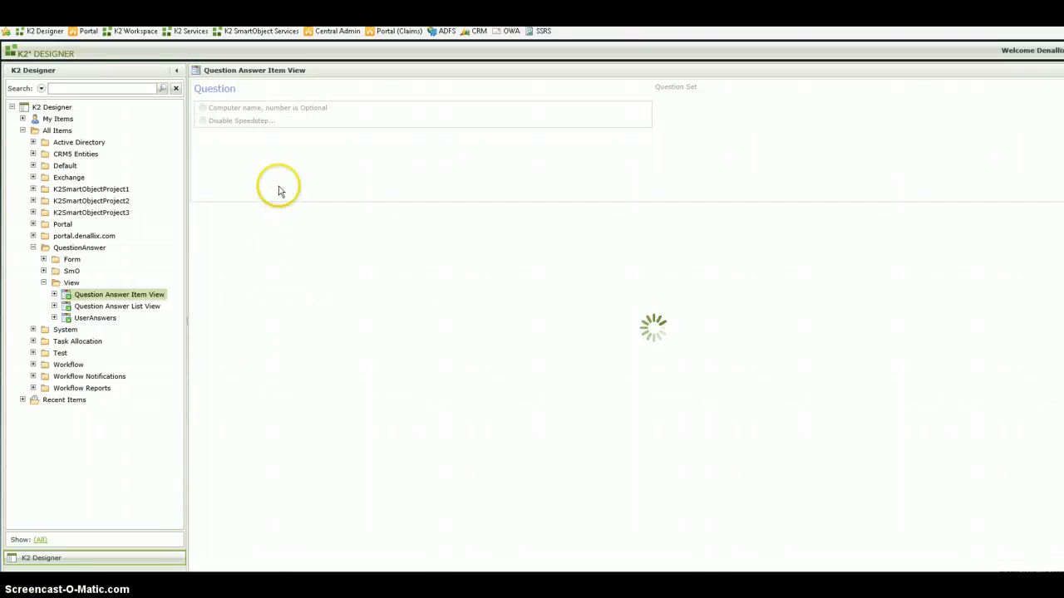